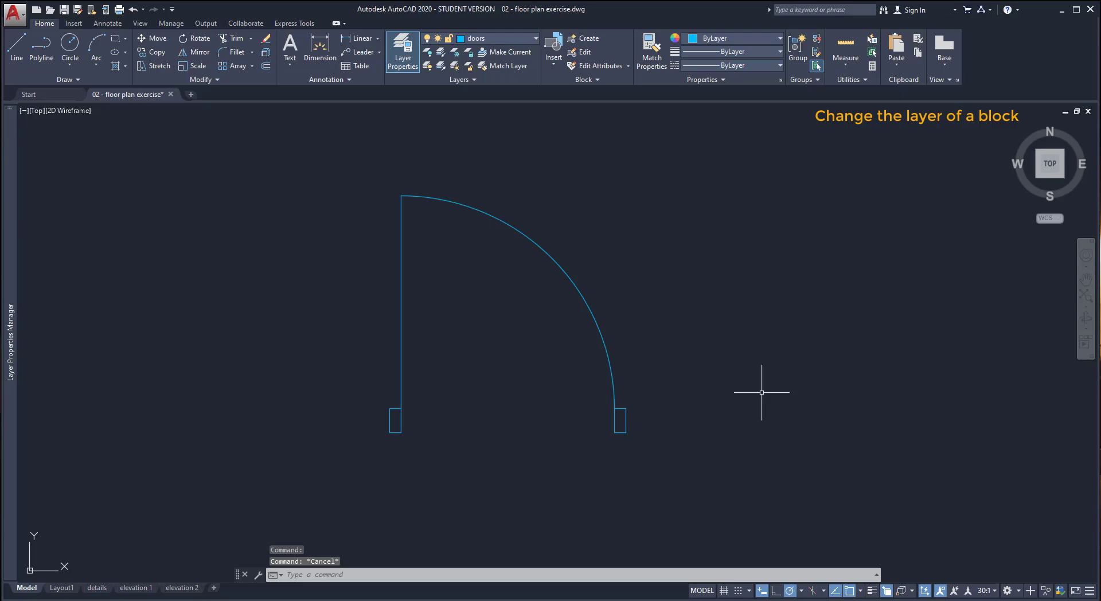
Move the selected door block onto the Furnitures layer
left_click(609, 366)
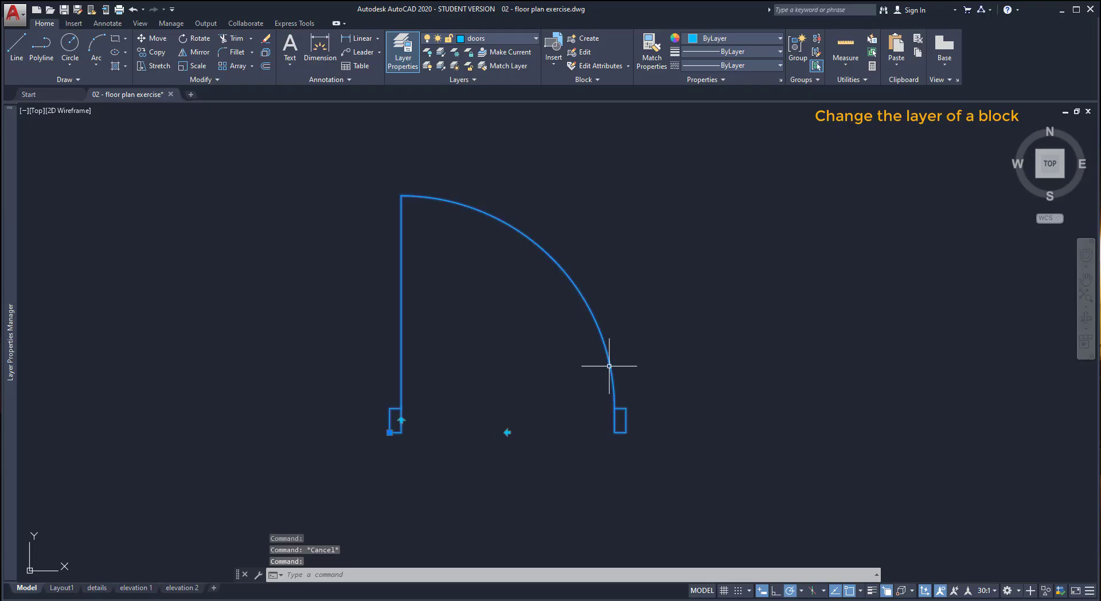
left_click(520, 36)
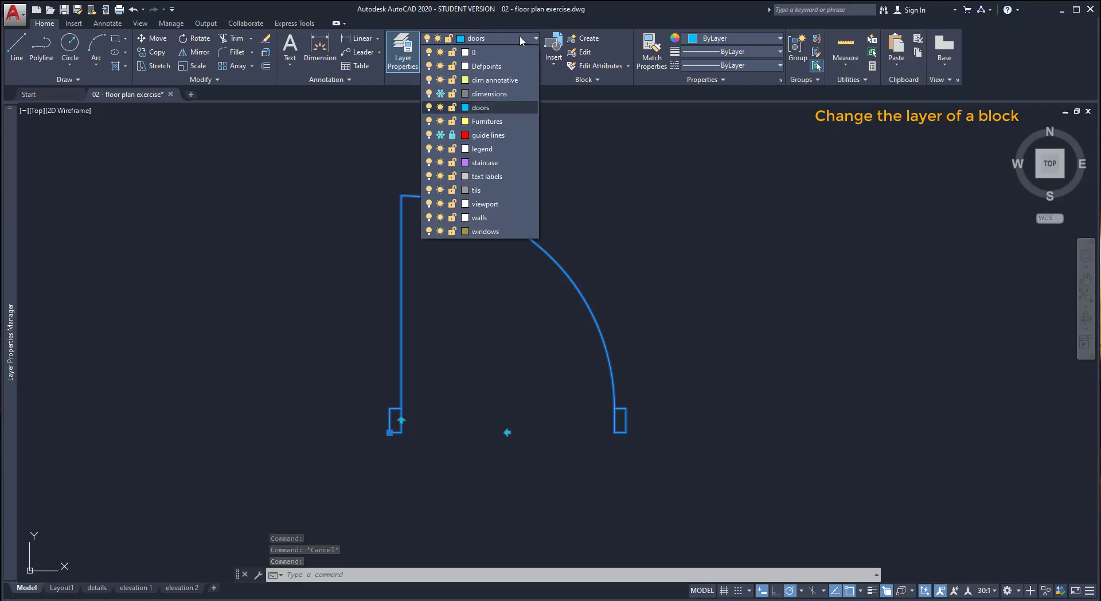
left_click(505, 123)
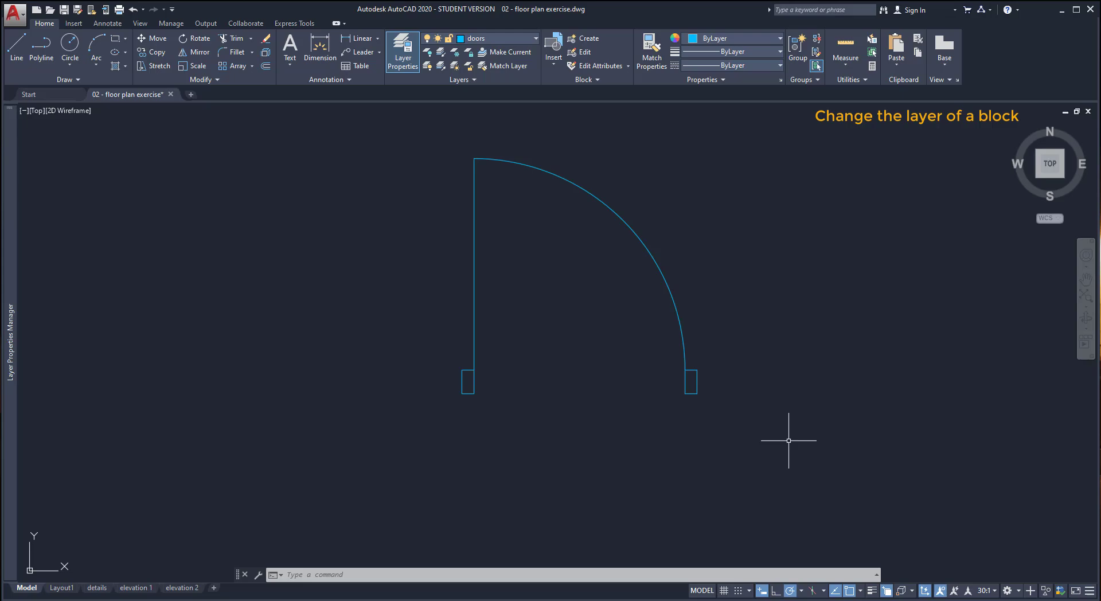
Select the door's line, arc and rectangles and put them on layer 0
left_click(789, 440)
left_click(388, 137)
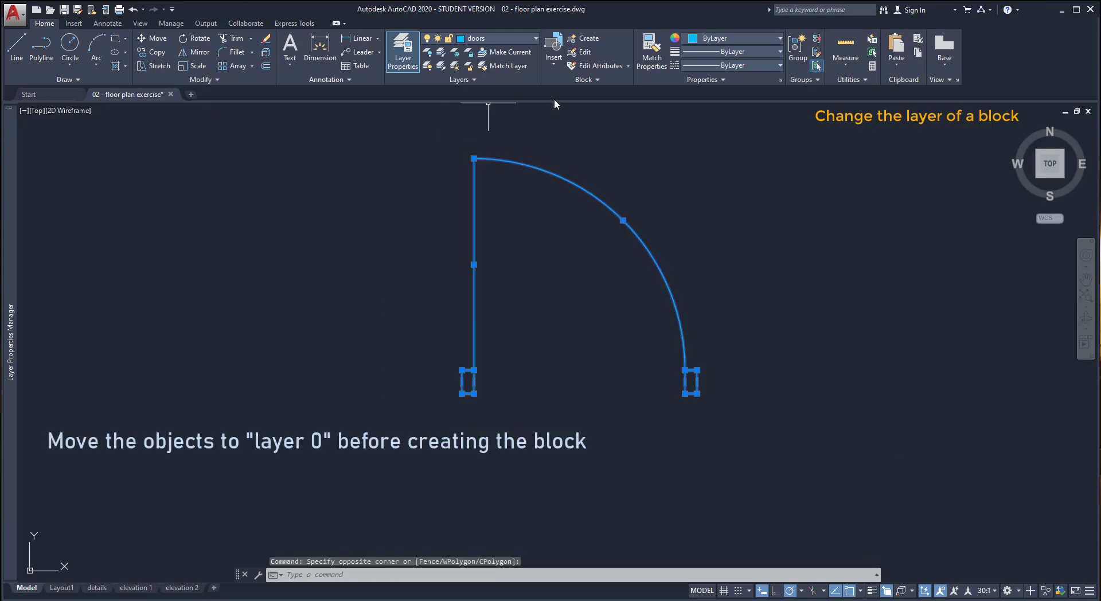
left_click(505, 38)
left_click(515, 49)
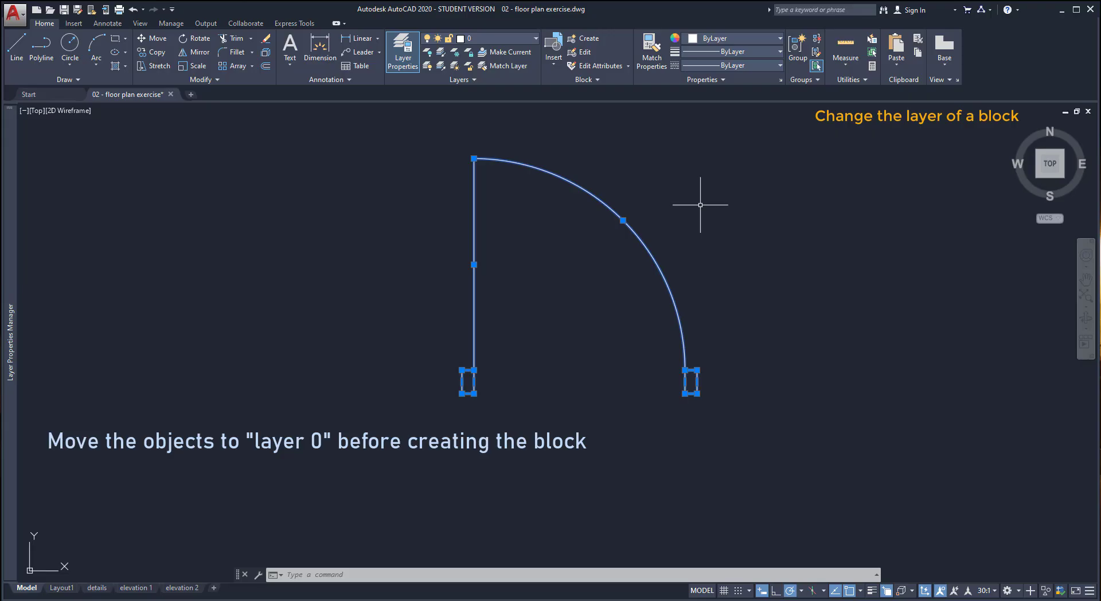
Make the door objects into a block named 'door test' on the staircase layer
left_click(596, 38)
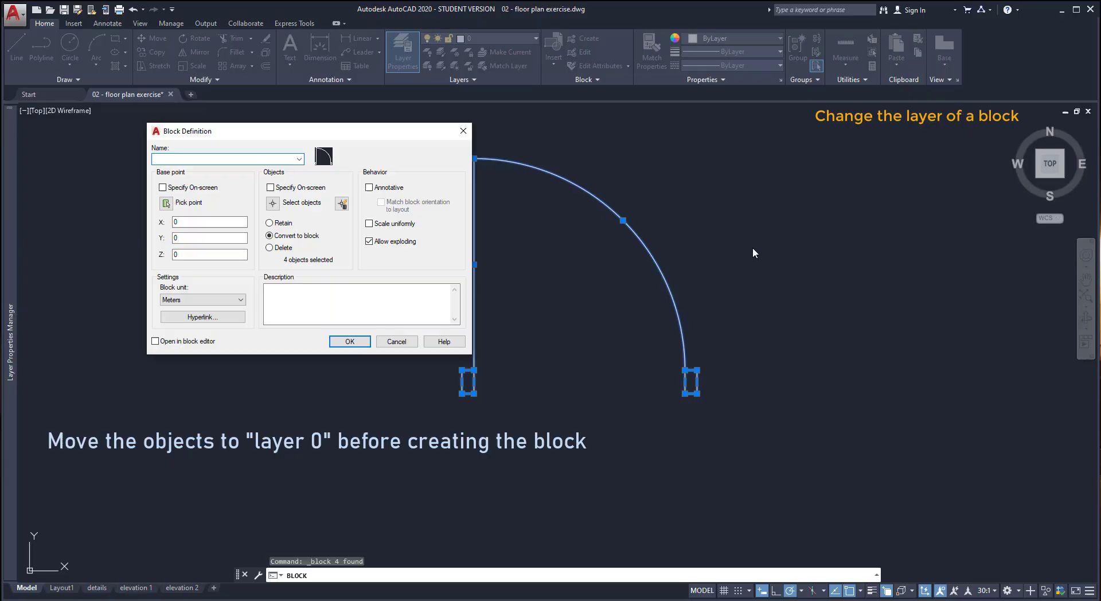
type("door test")
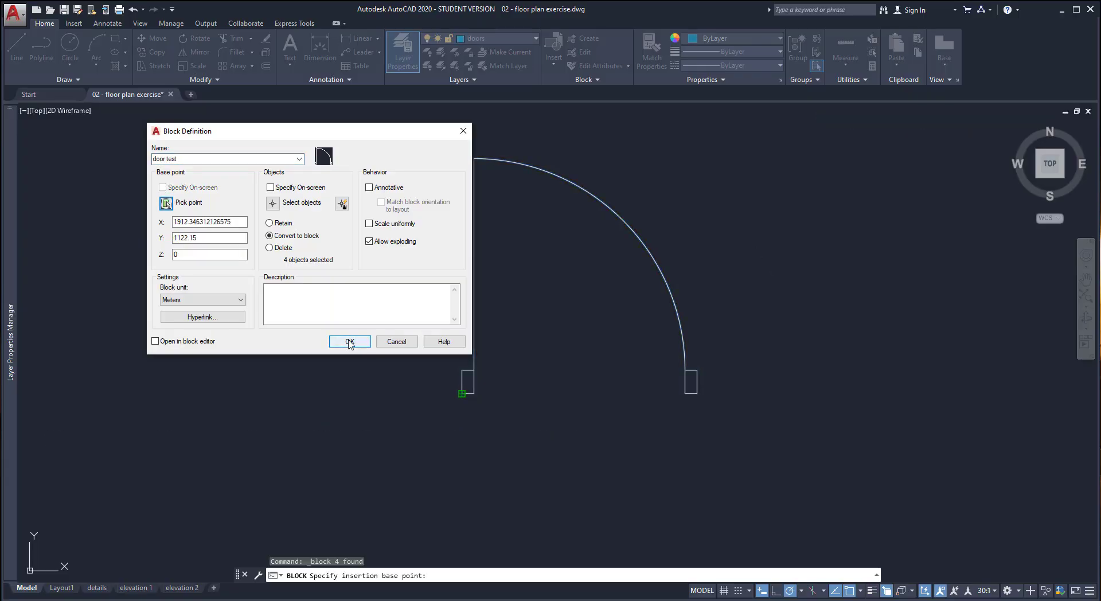
left_click(350, 342)
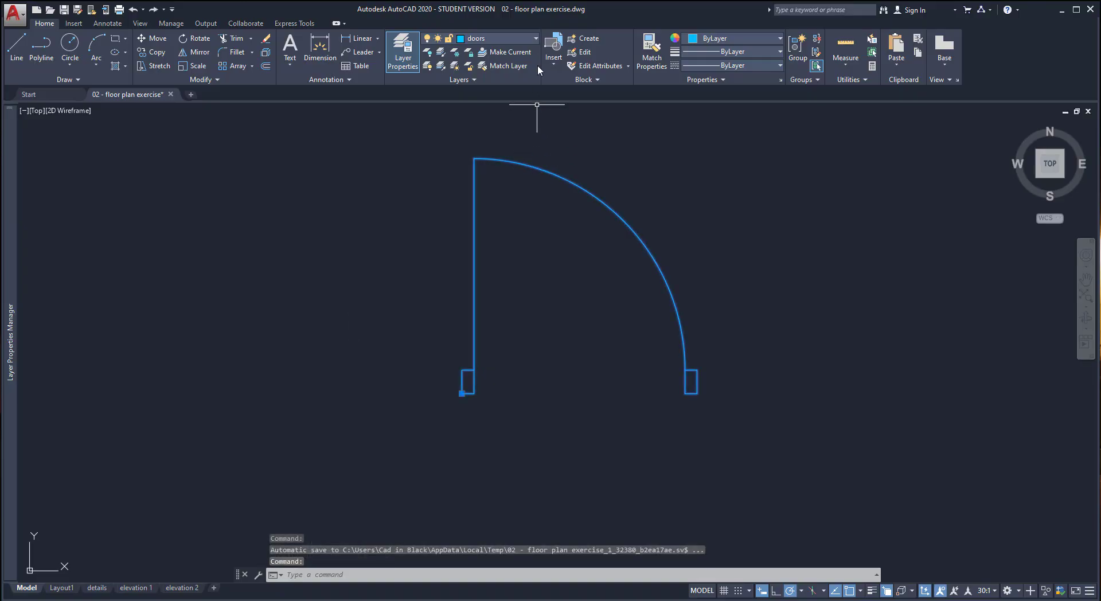
left_click(532, 39)
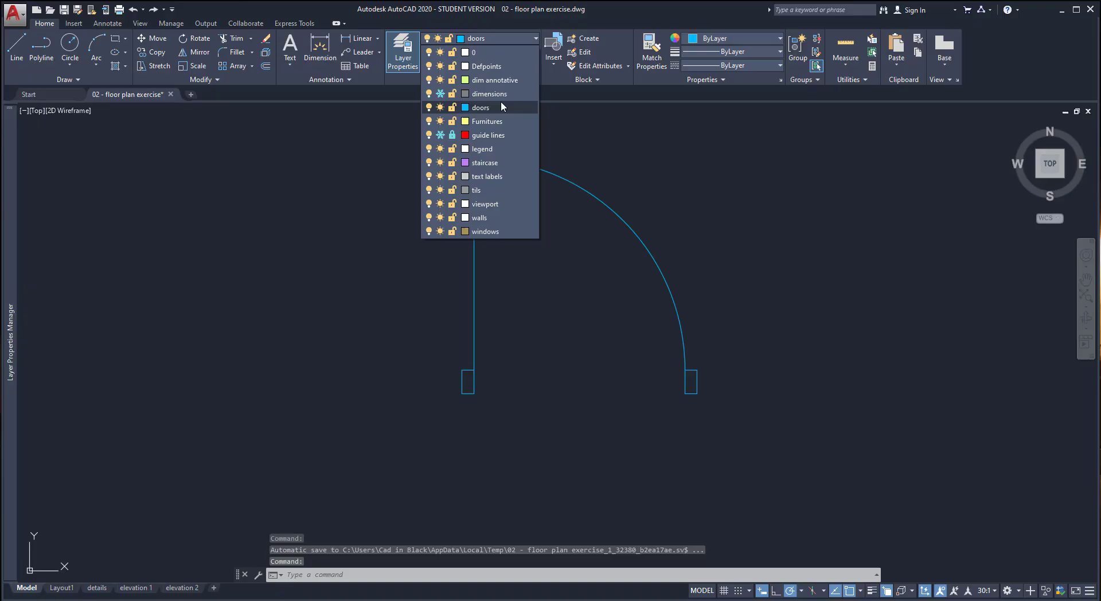
left_click(501, 163)
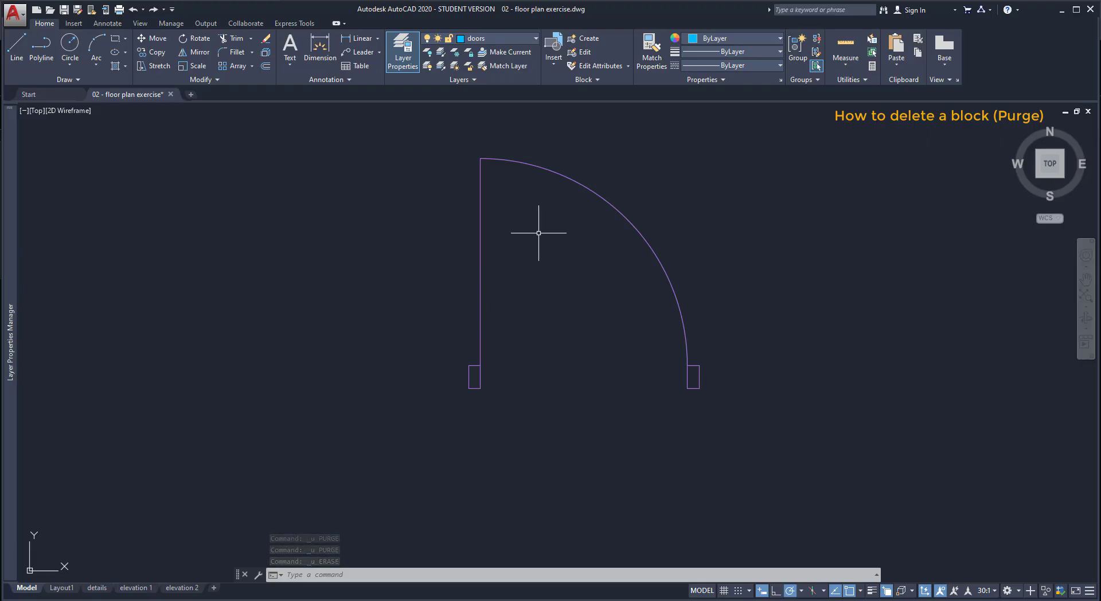
Erase the door block from the drawing and run PURGE
left_click(557, 61)
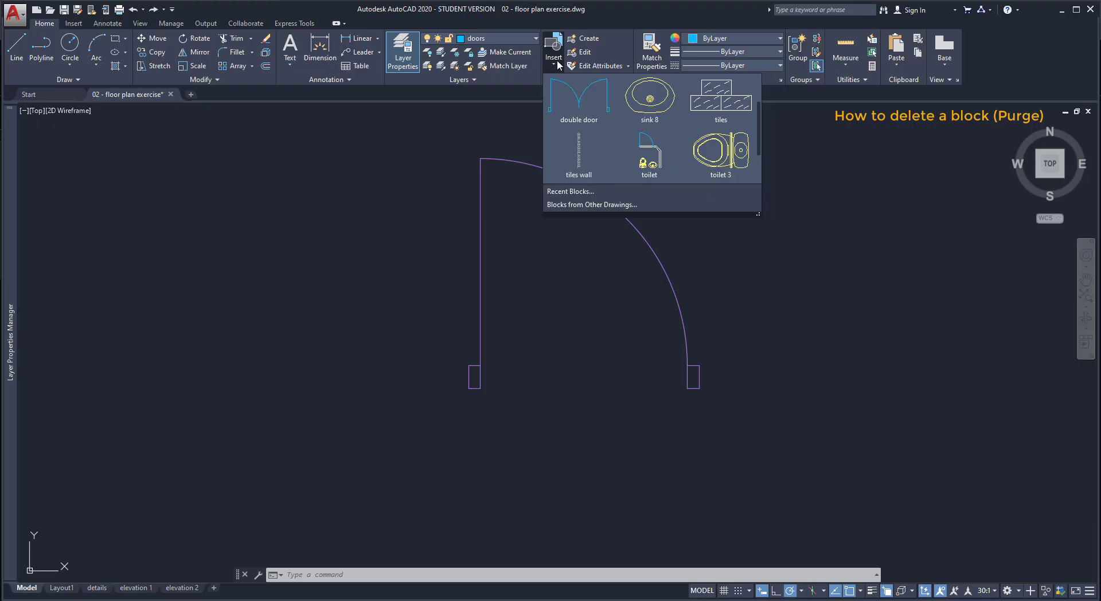
scroll(621, 105, "up", 1)
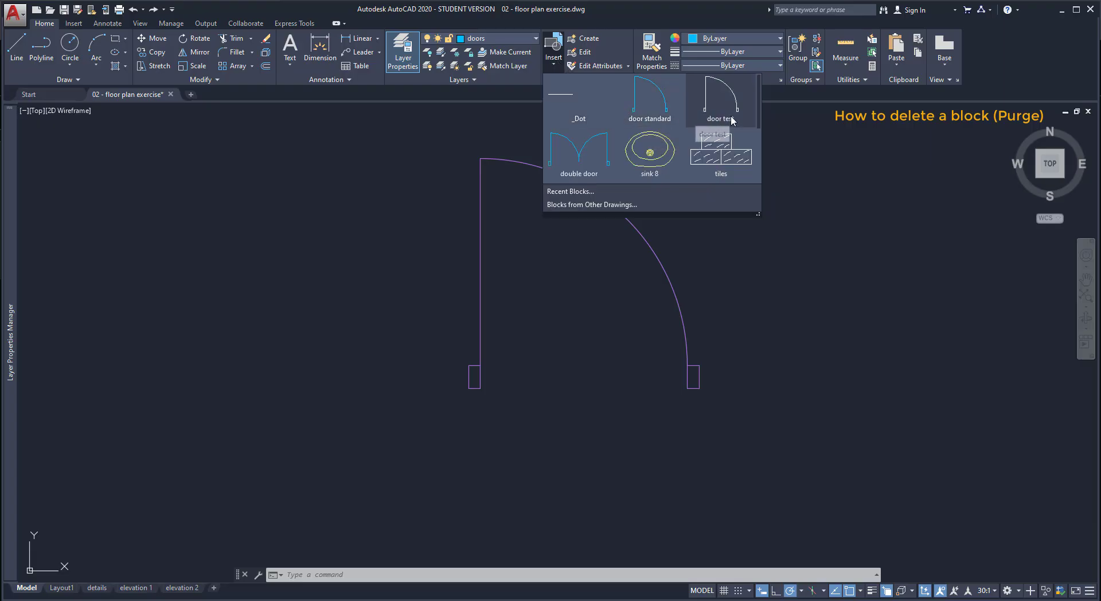
mouse_move(757, 115)
left_mouse_down()
mouse_move(759, 167)
mouse_move(760, 114)
left_mouse_up()
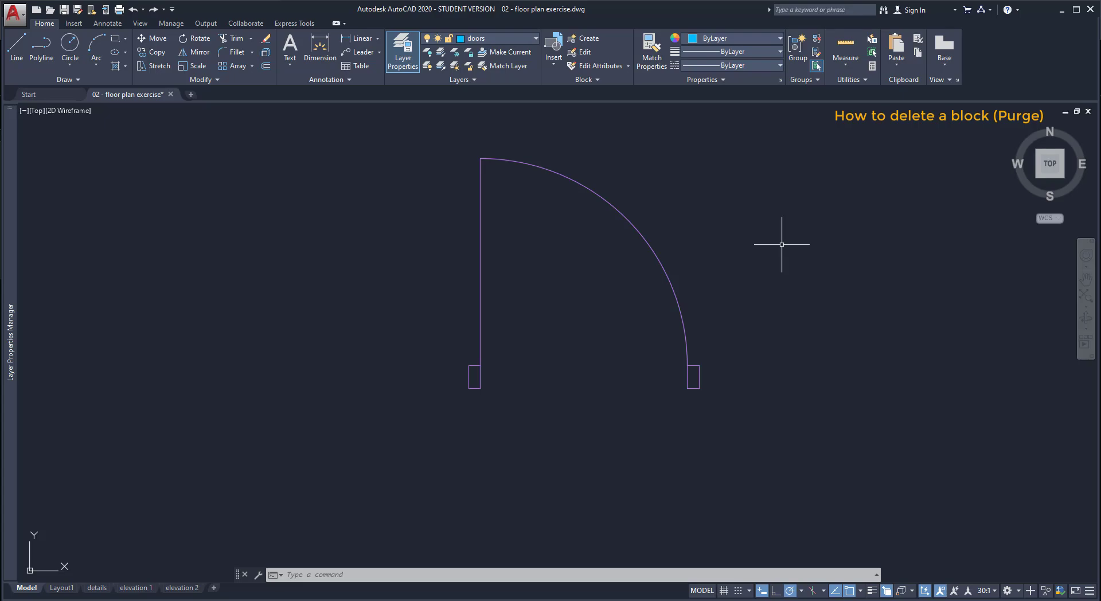
left_click(657, 254)
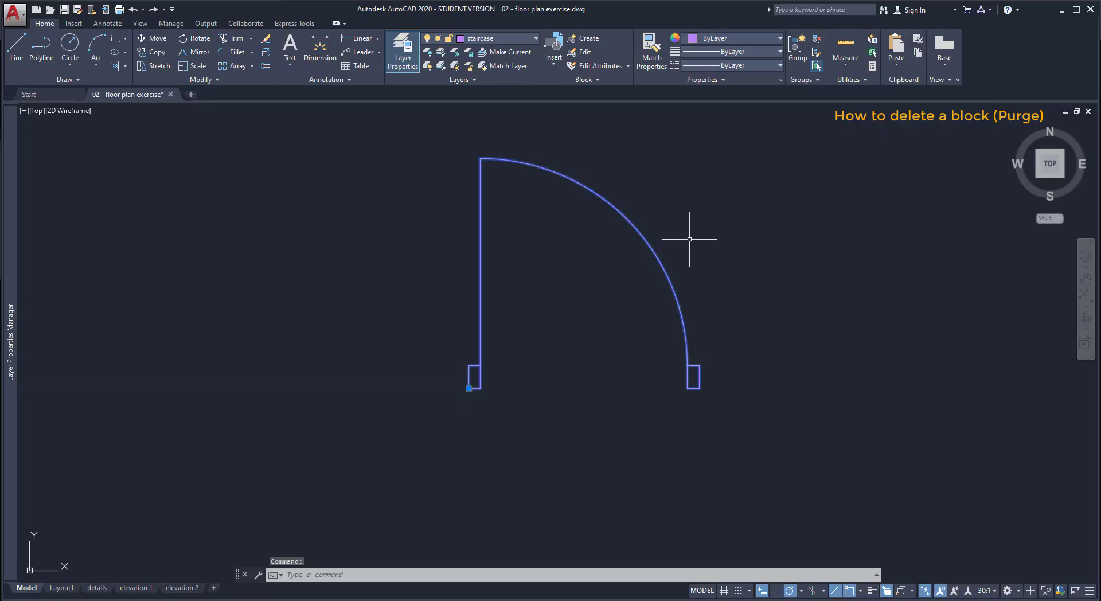
key("Delete")
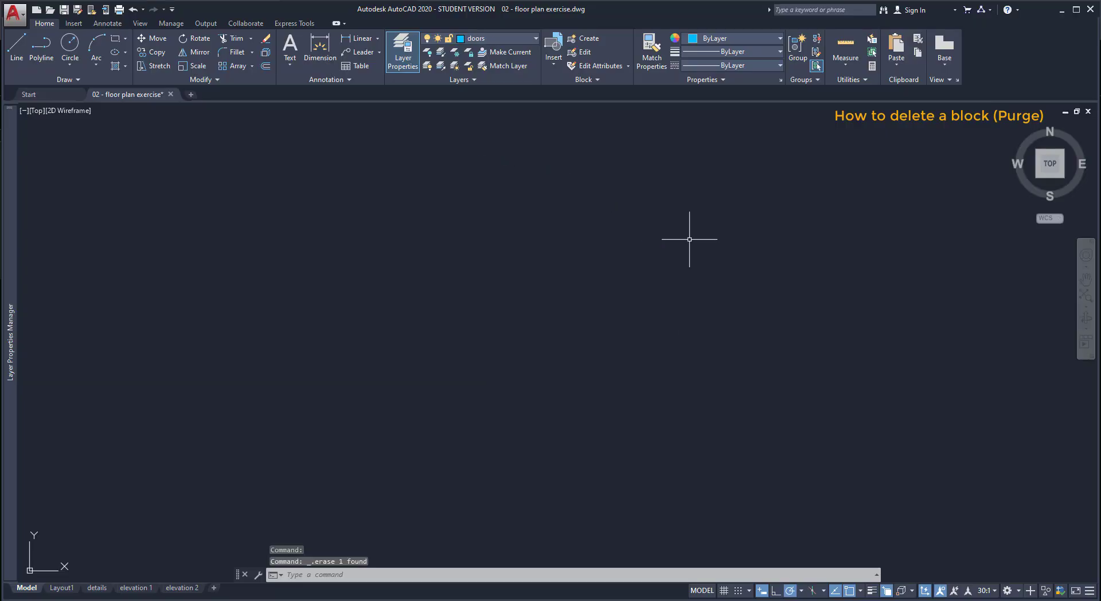
type("PURGE")
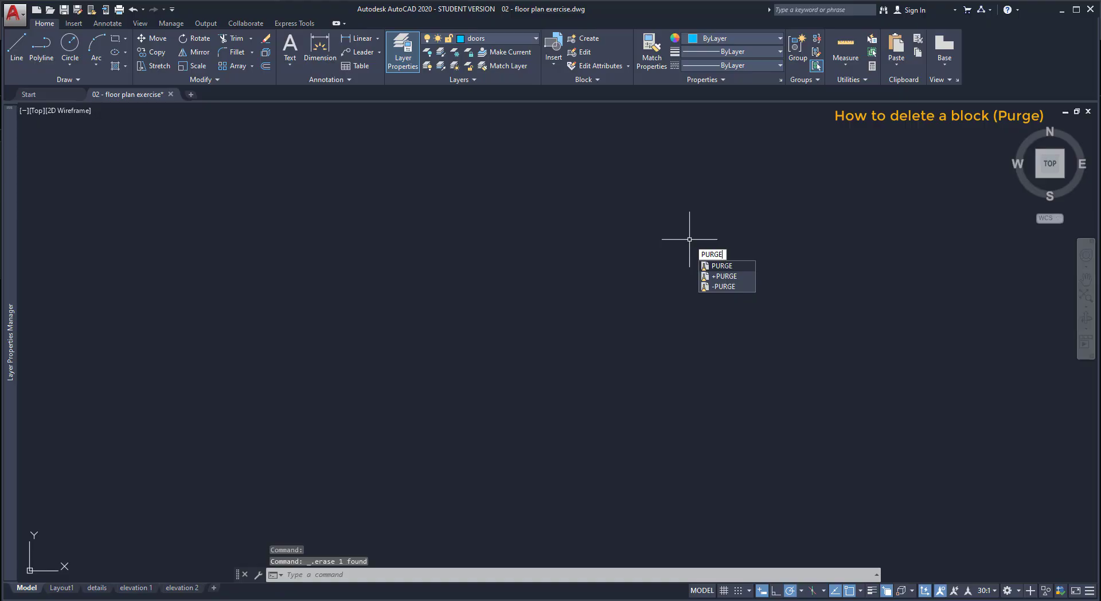
key("Return")
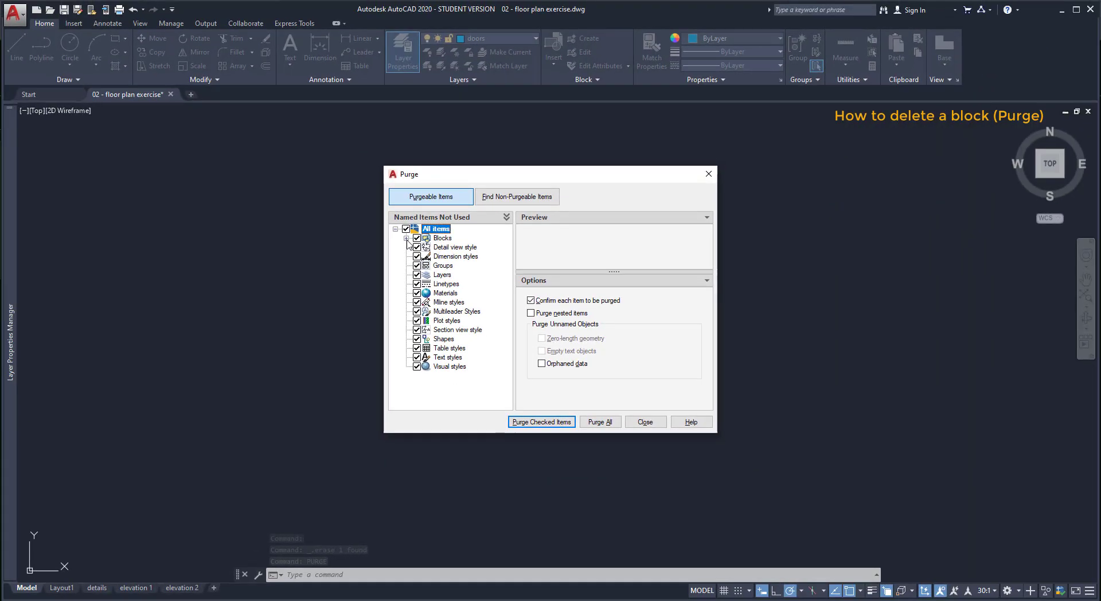
In Purge, expand Blocks and check only the door test block for purging
left_click(155, 186)
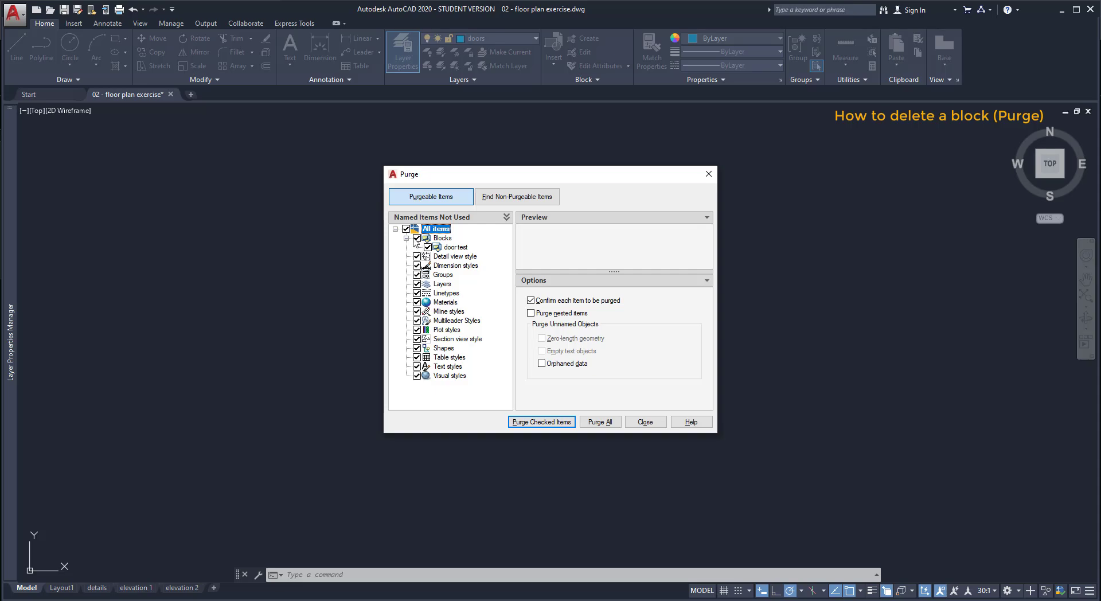
left_click(406, 229)
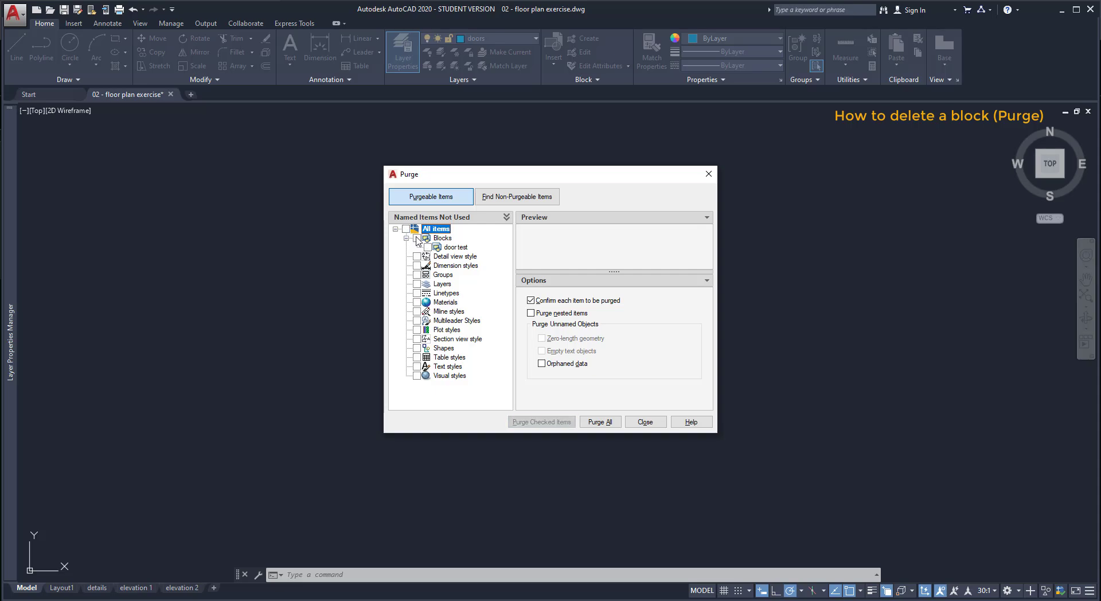
left_click(428, 247)
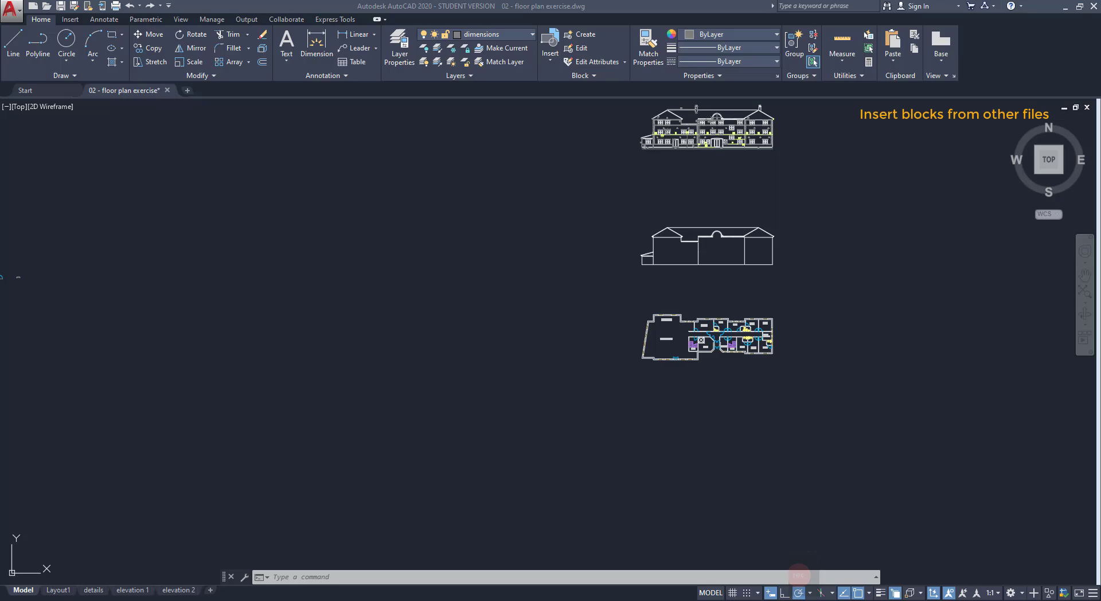
Open DesignCenter and browse bath furnitures.dwg in the Blocks (Autocad) folder
left_click(556, 64)
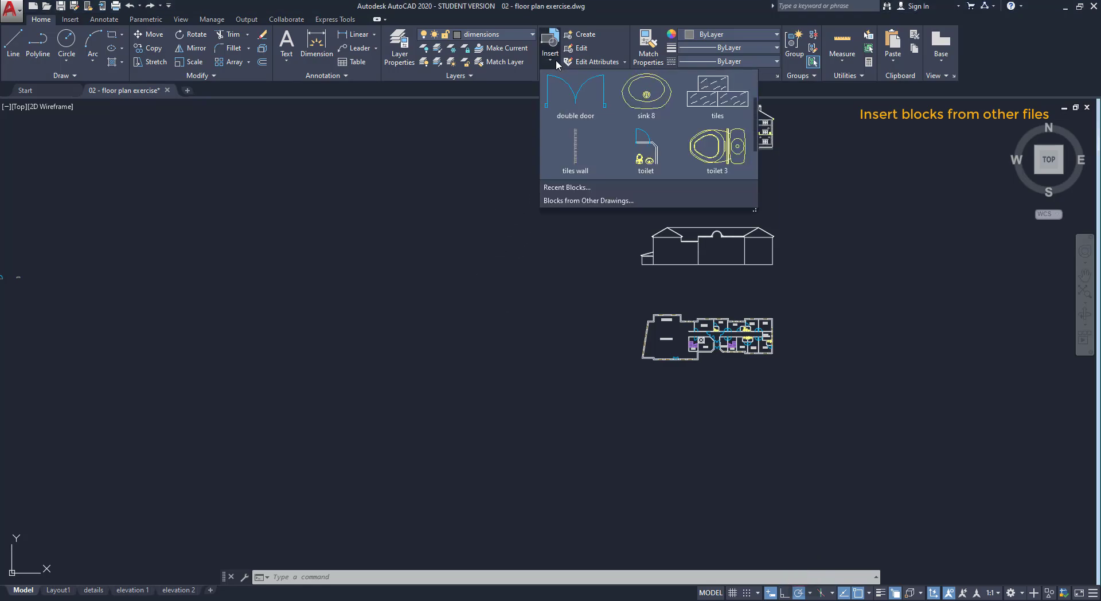
scroll(573, 97, "down", 2)
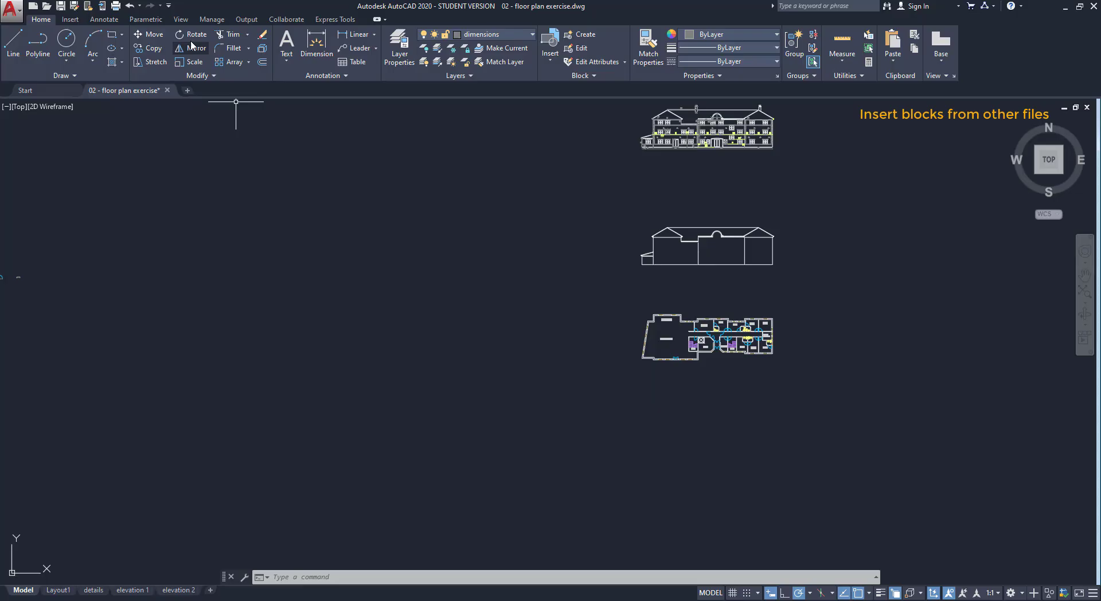
left_click(182, 20)
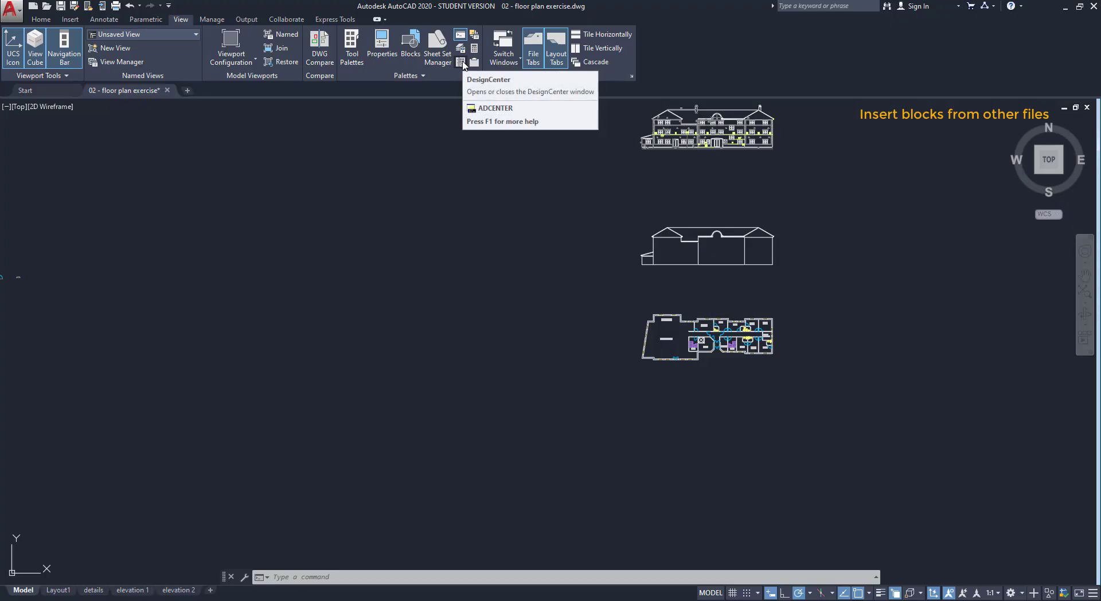
type("design")
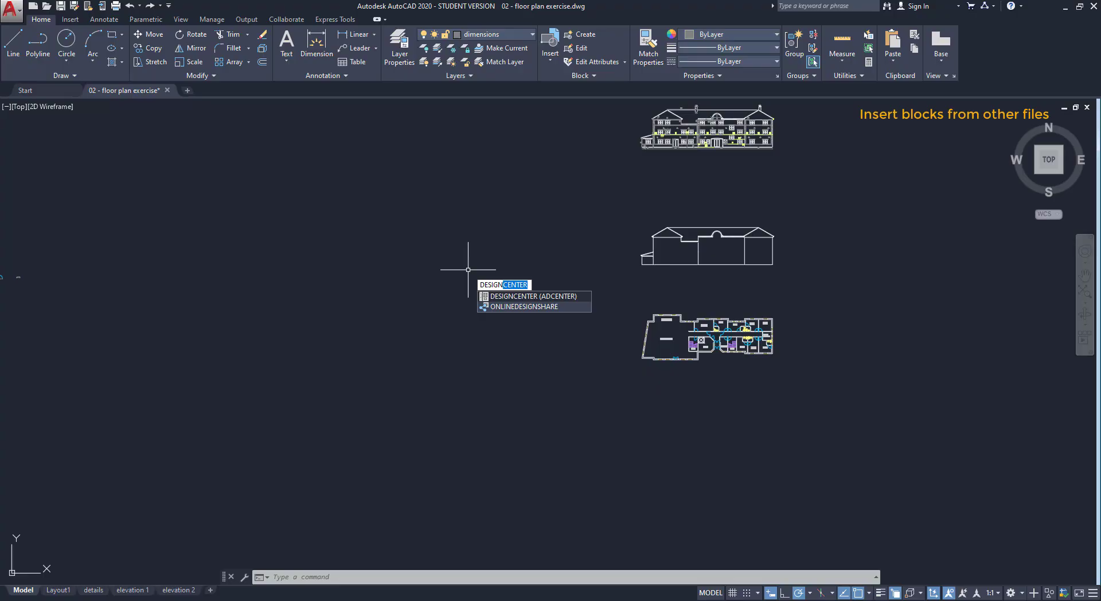
key("Return")
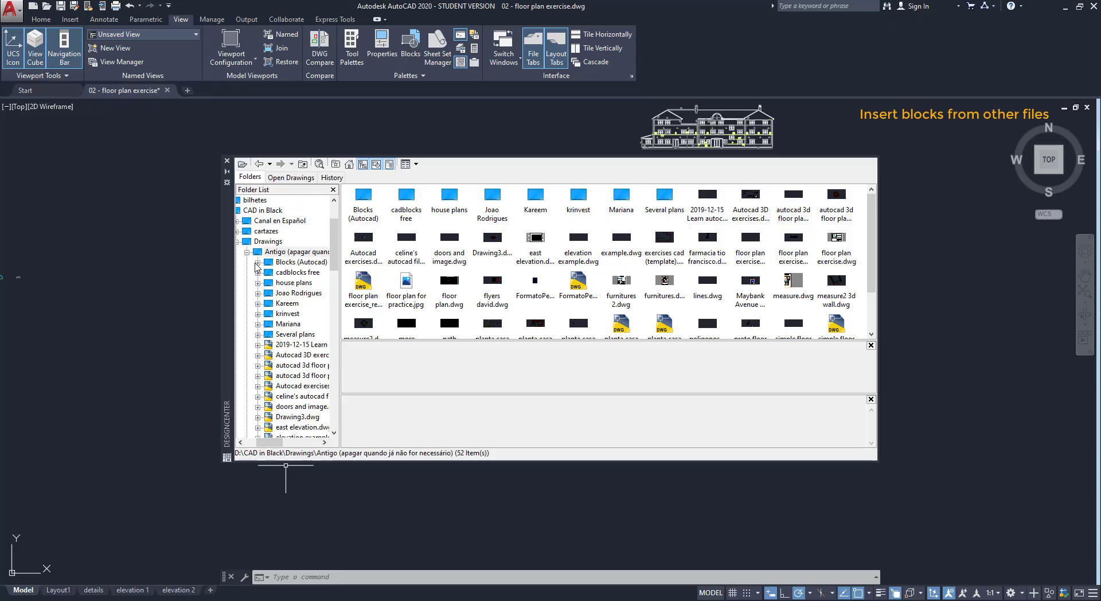
left_click(257, 262)
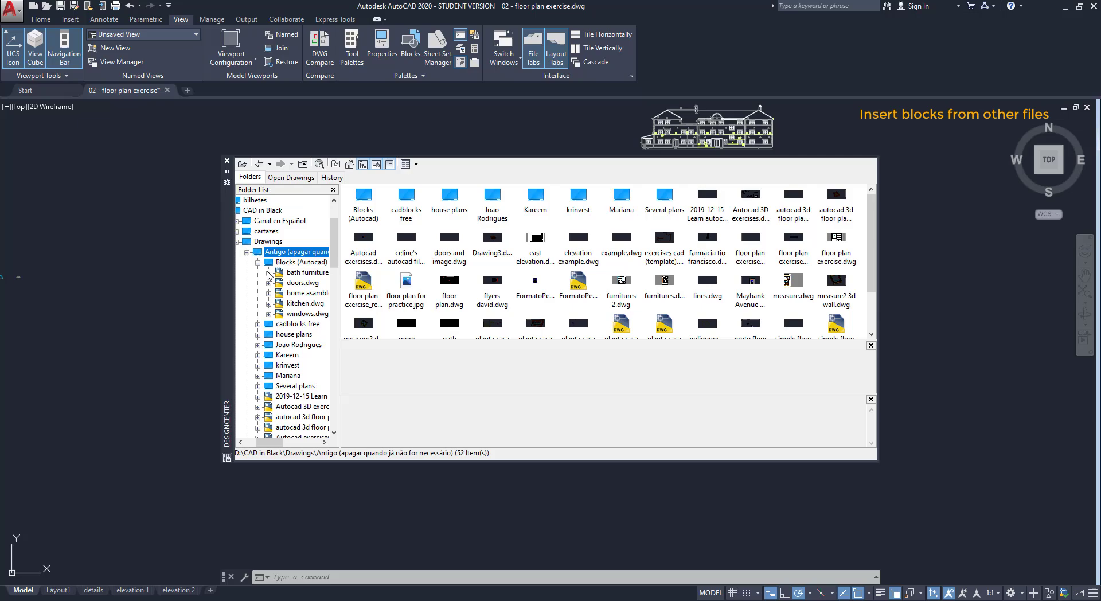
left_click(279, 273)
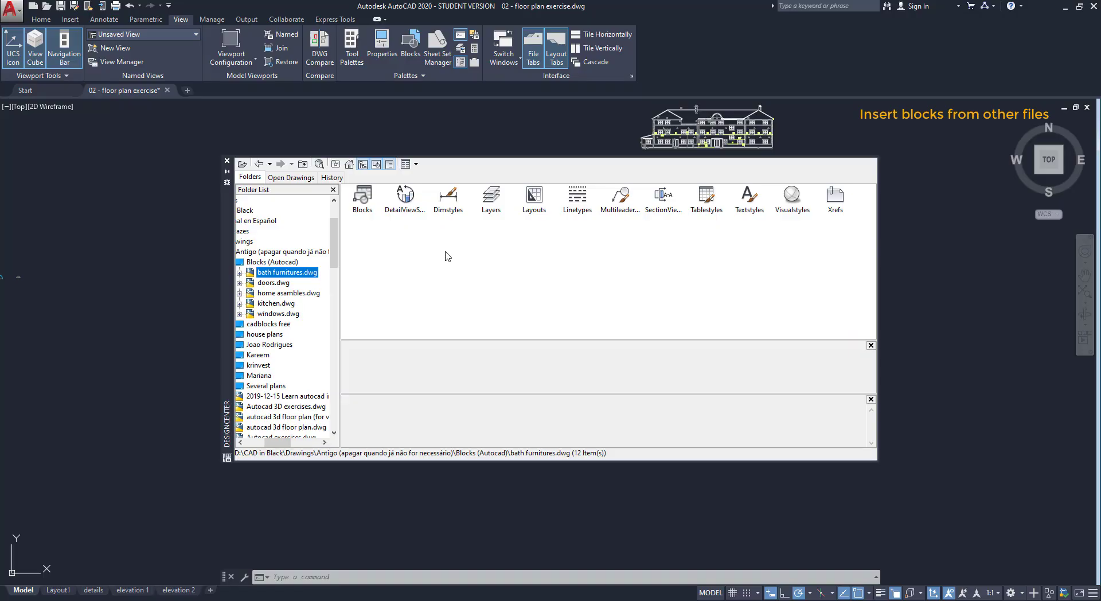
Insert the bath 1 block from bath furnitures.dwg into the floor plan, then close DesignCenter
double_click(363, 198)
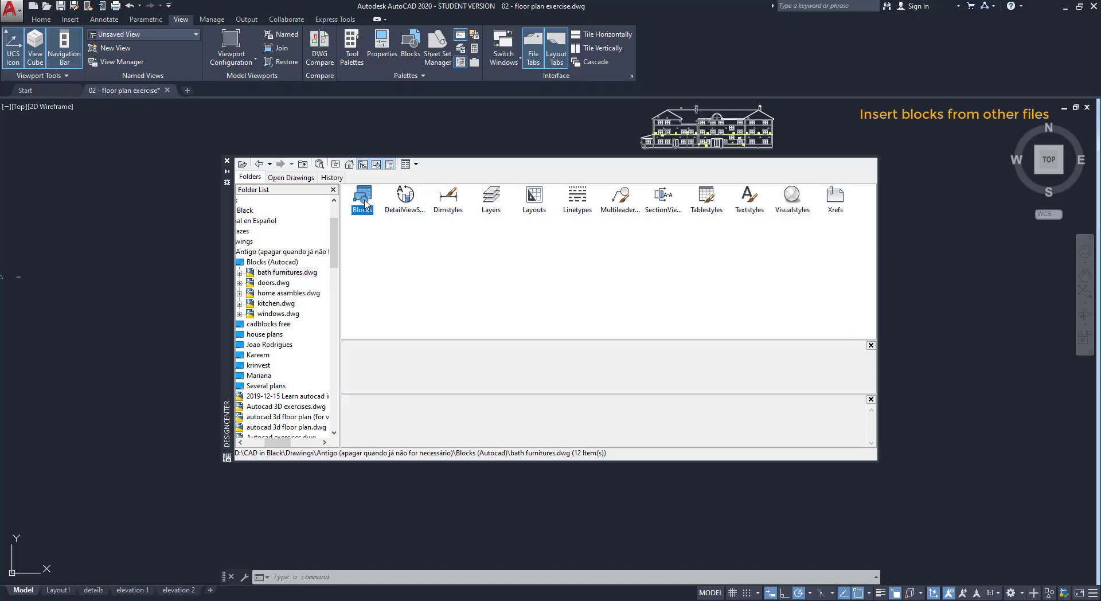
left_click(365, 201)
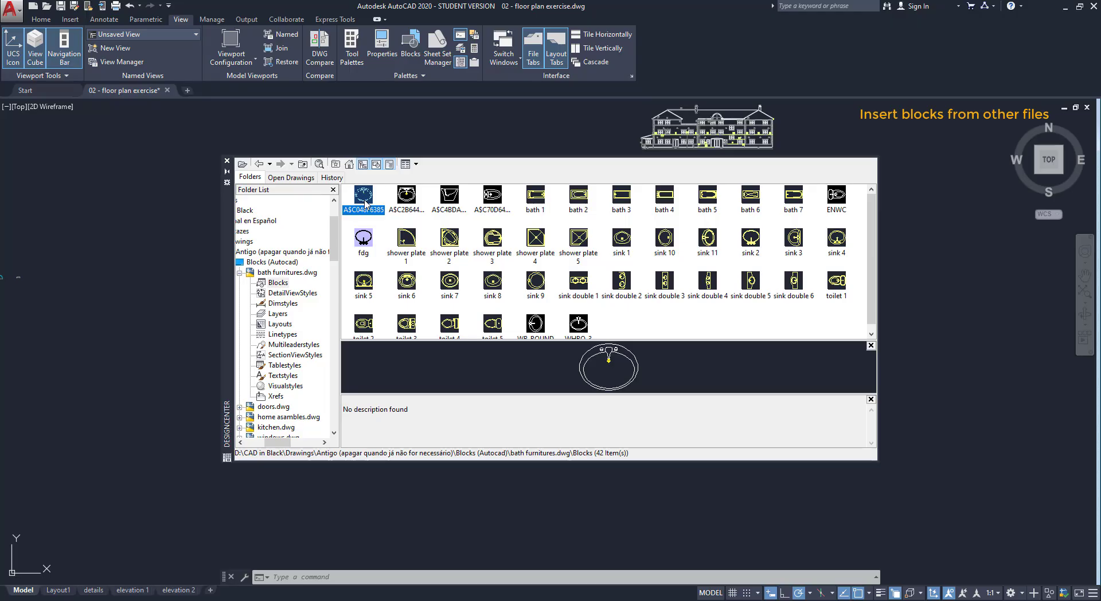
double_click(533, 201)
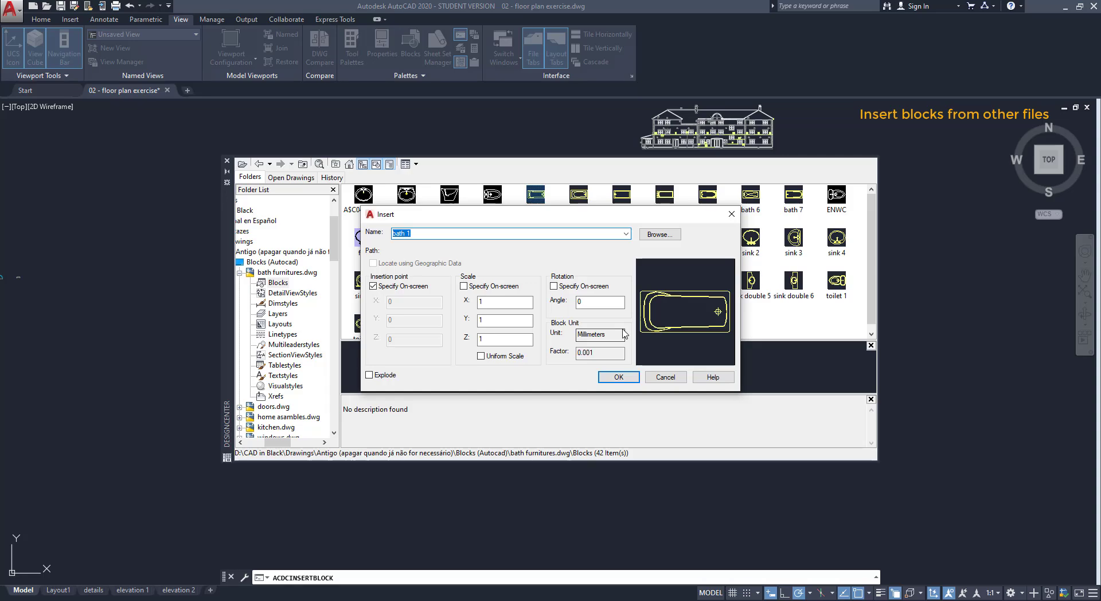
left_click(635, 383)
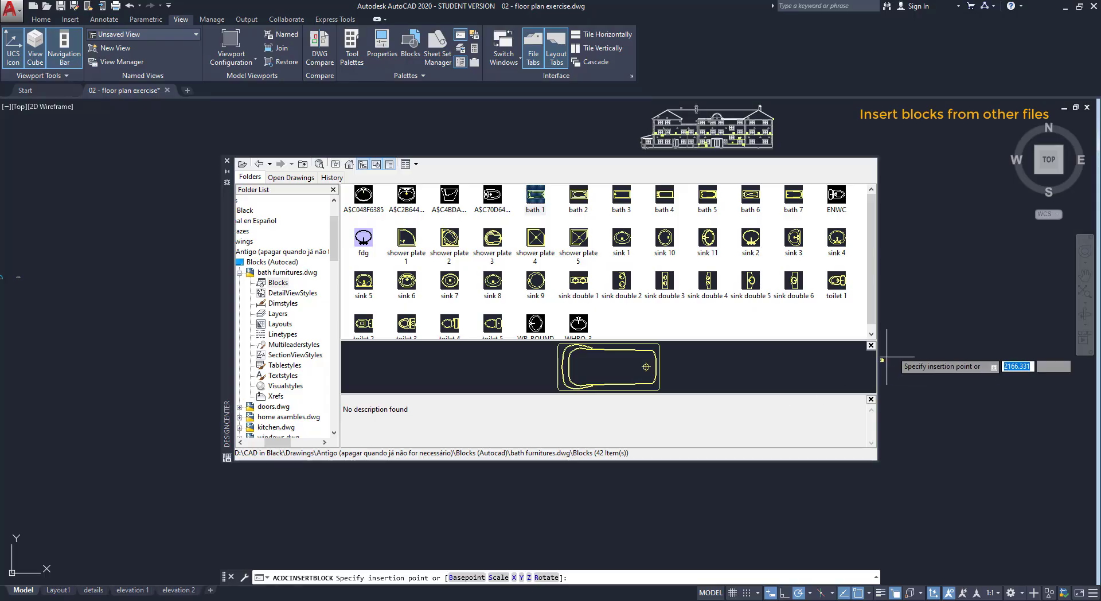
scroll(828, 138, "up", 6)
left_click(723, 134)
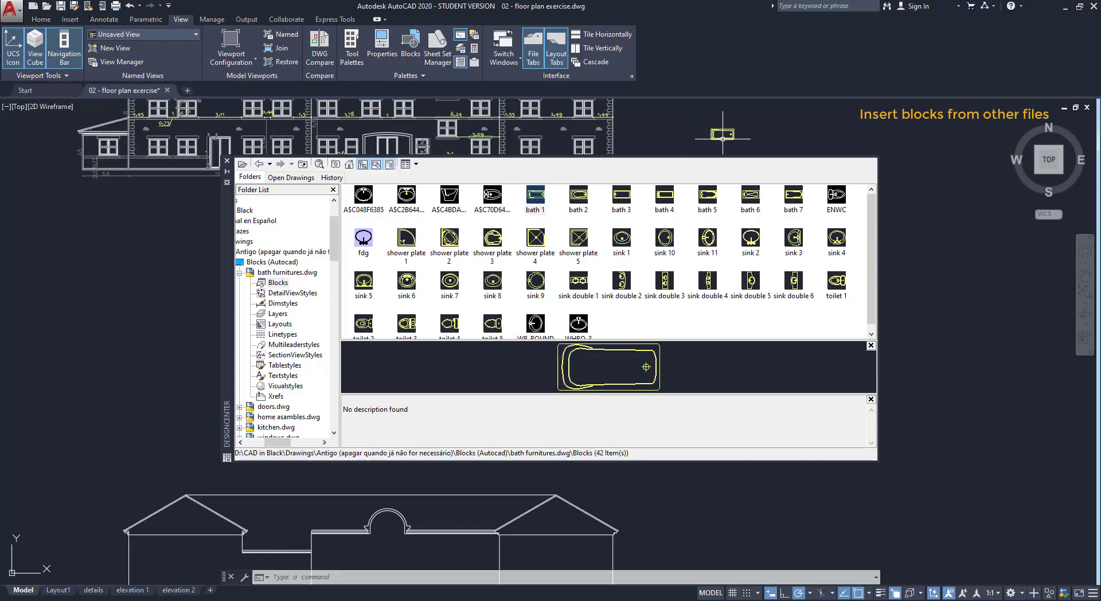
left_click(226, 161)
scroll(735, 115, "up", 10)
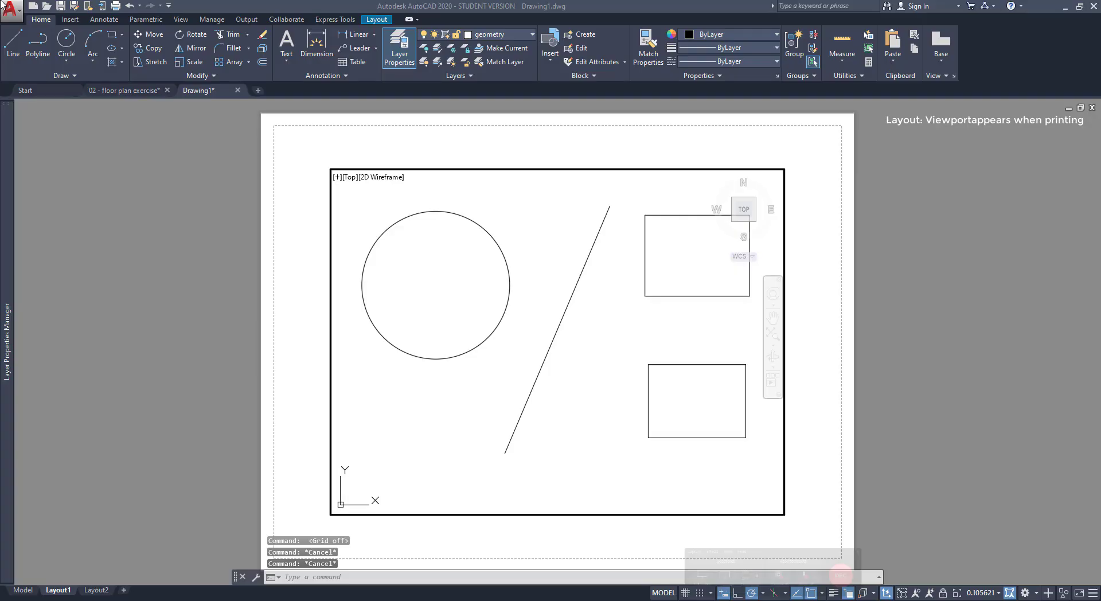
Bring Drawing1's Layout1 window into focus to work in paper space
left_click(984, 350)
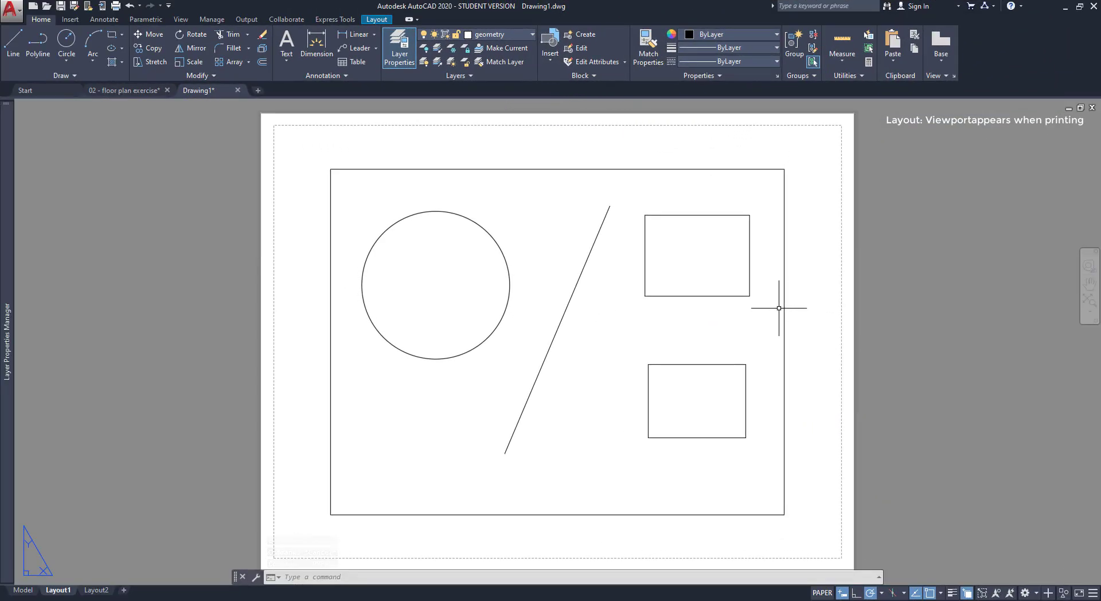
Add a new layer named 'viewport' with green index colour 90
mouse_move(9, 307)
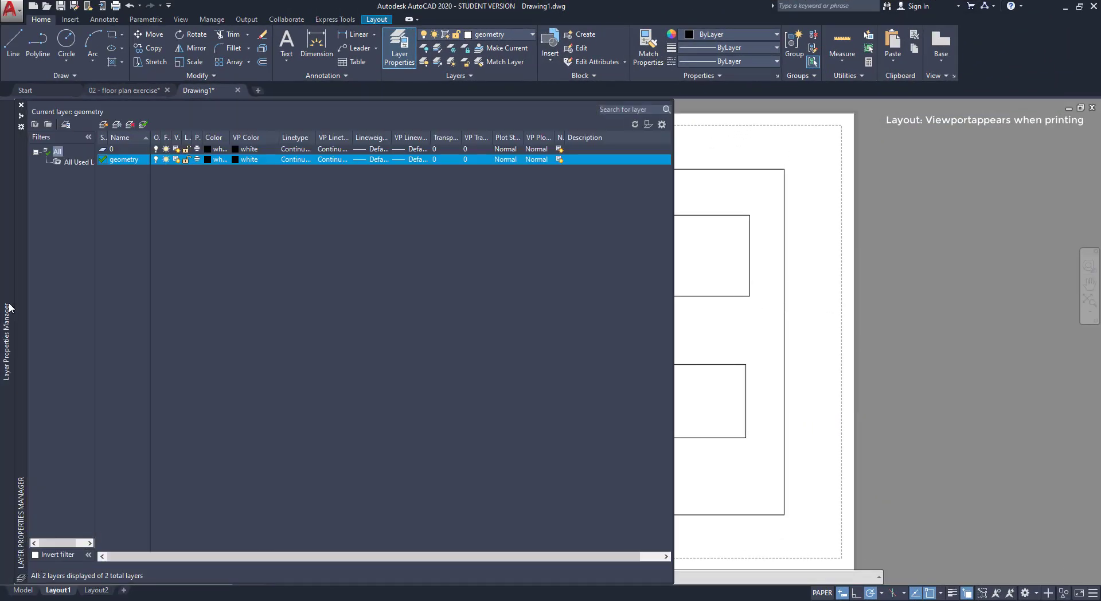
right_click(125, 218)
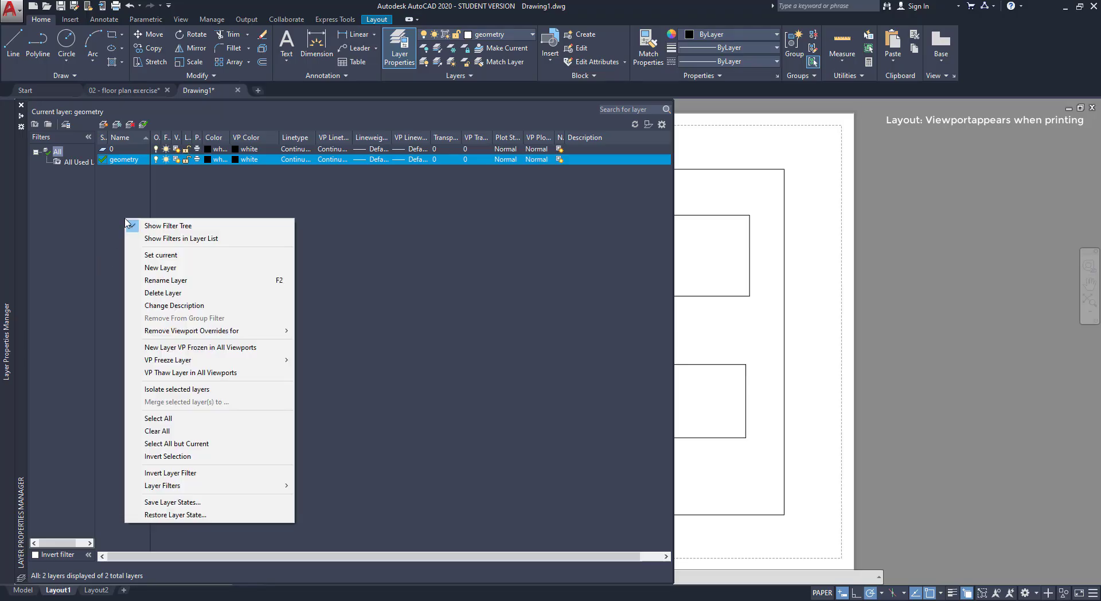
left_click(158, 269)
type("view")
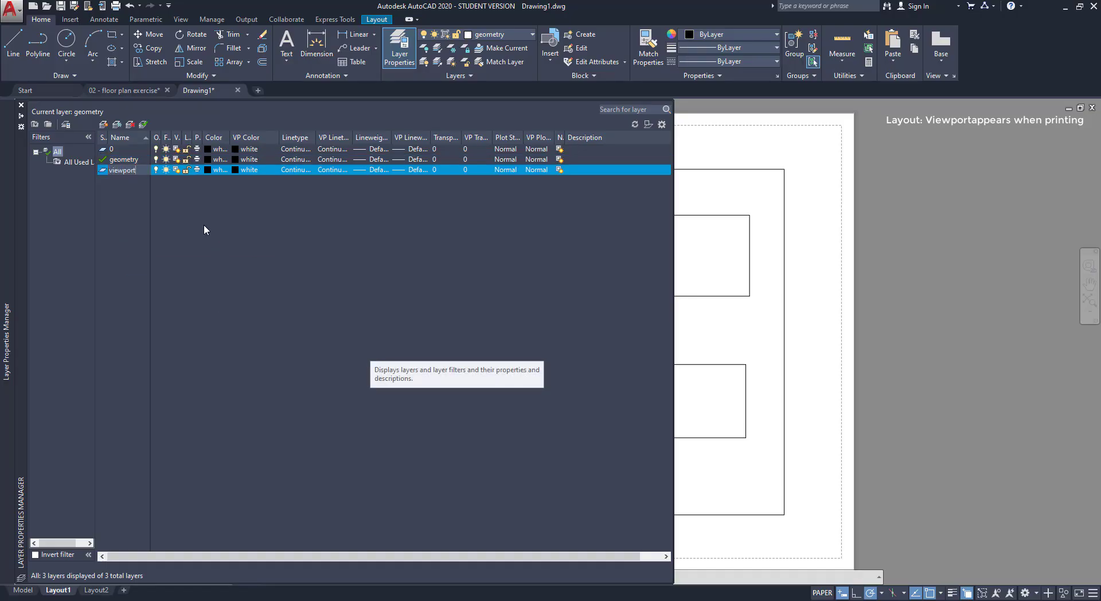
type("port")
key("Return")
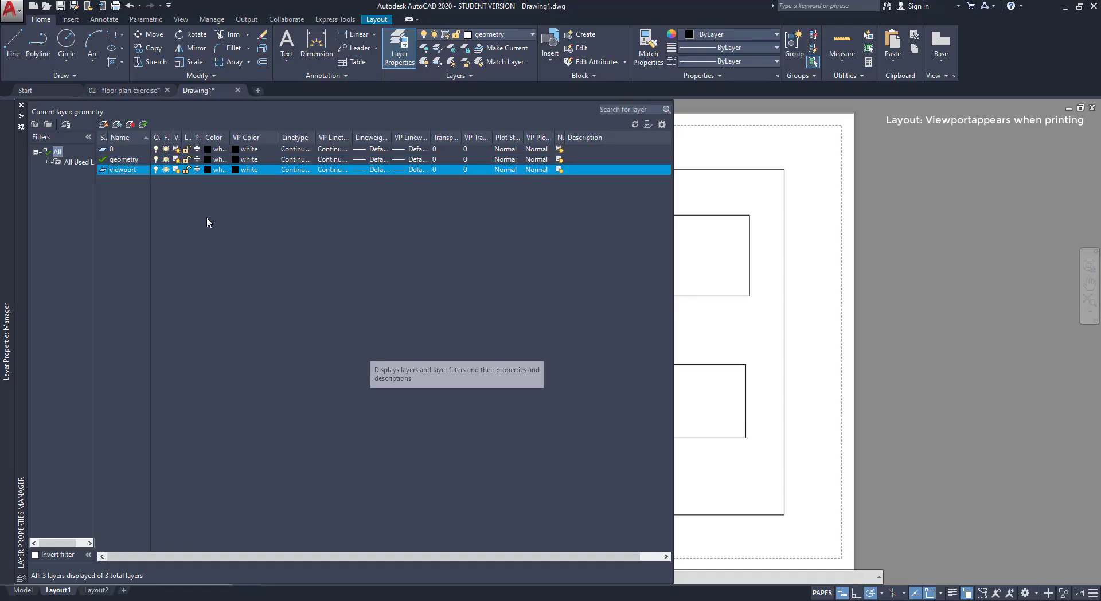
left_click(215, 171)
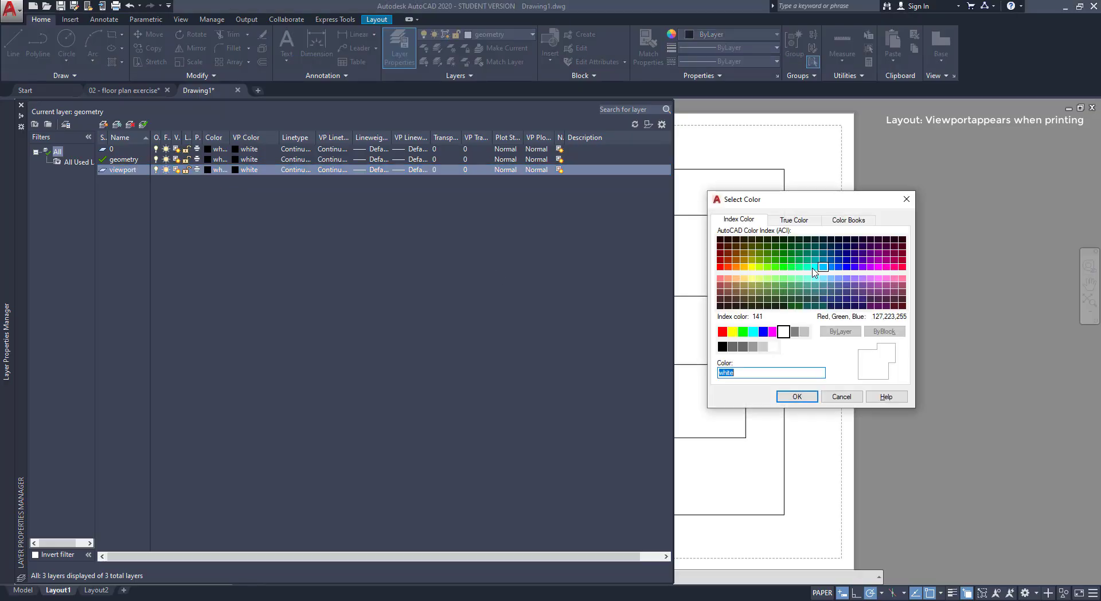
left_click(783, 267)
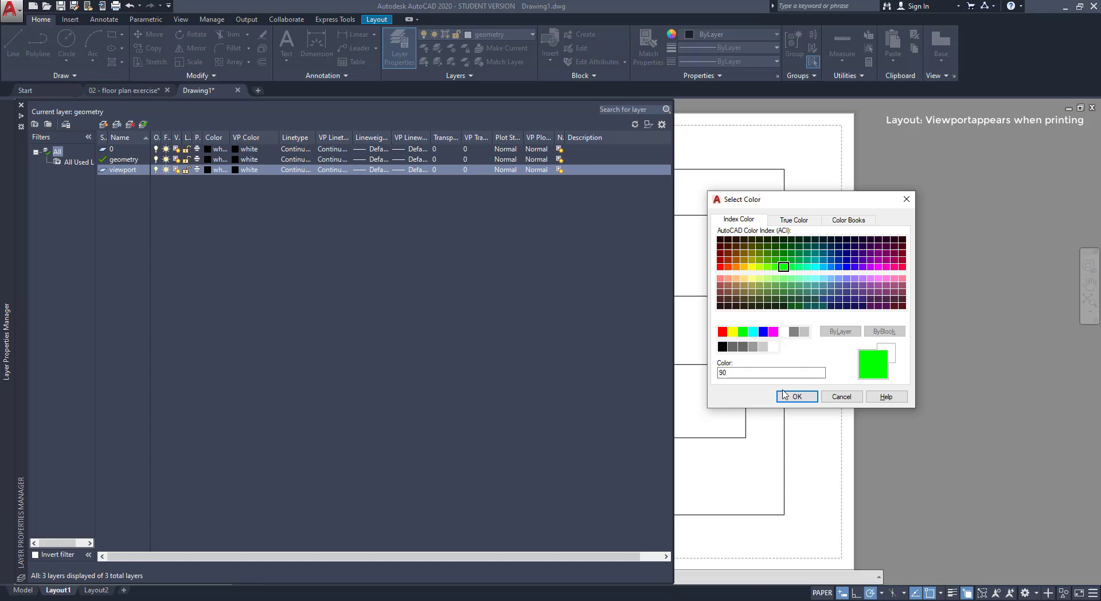
left_click(796, 397)
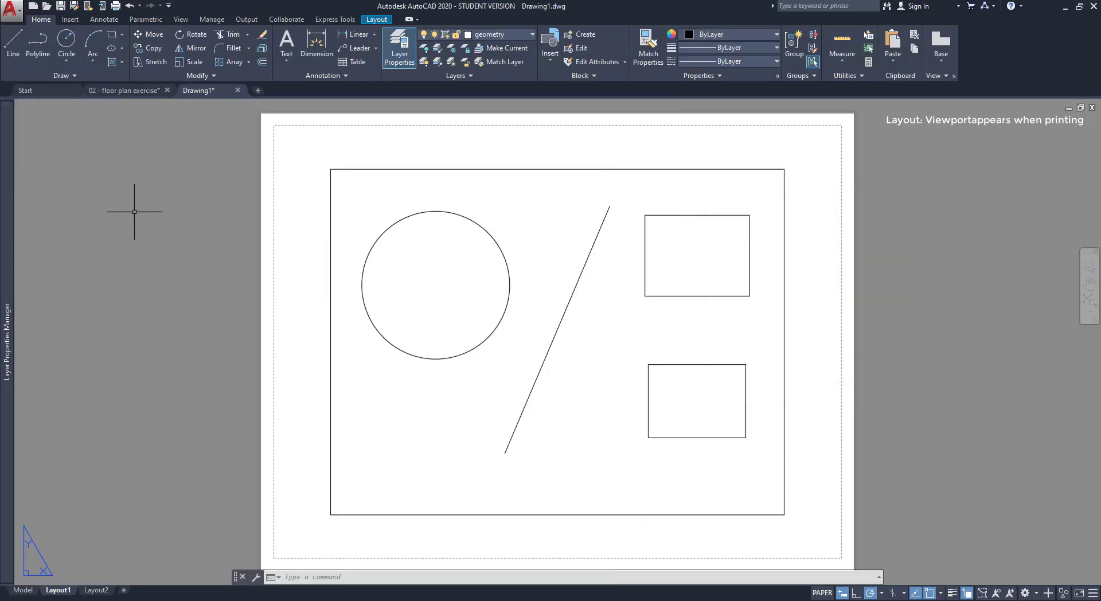
Put the layout viewport on the viewport layer and turn that layer off to hide its border
left_click(329, 189)
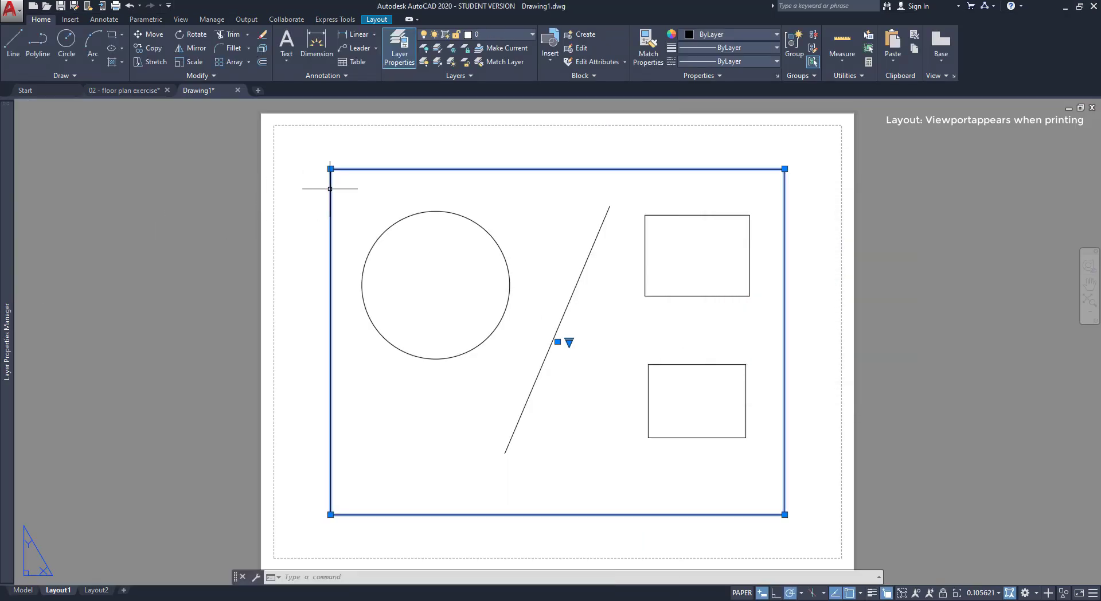
left_click(510, 36)
left_click(503, 79)
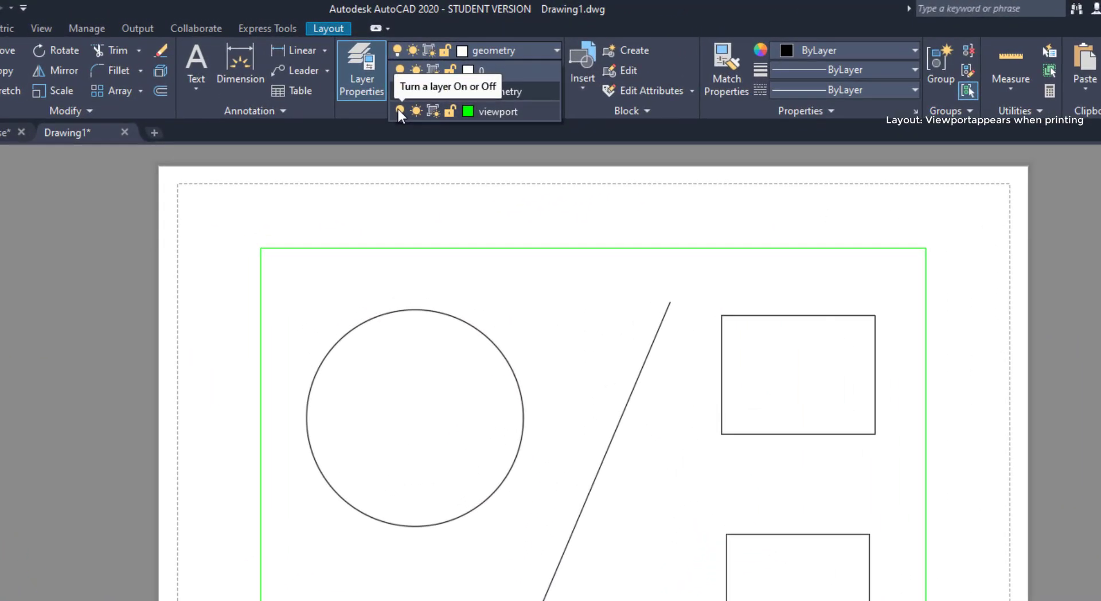
left_click(399, 110)
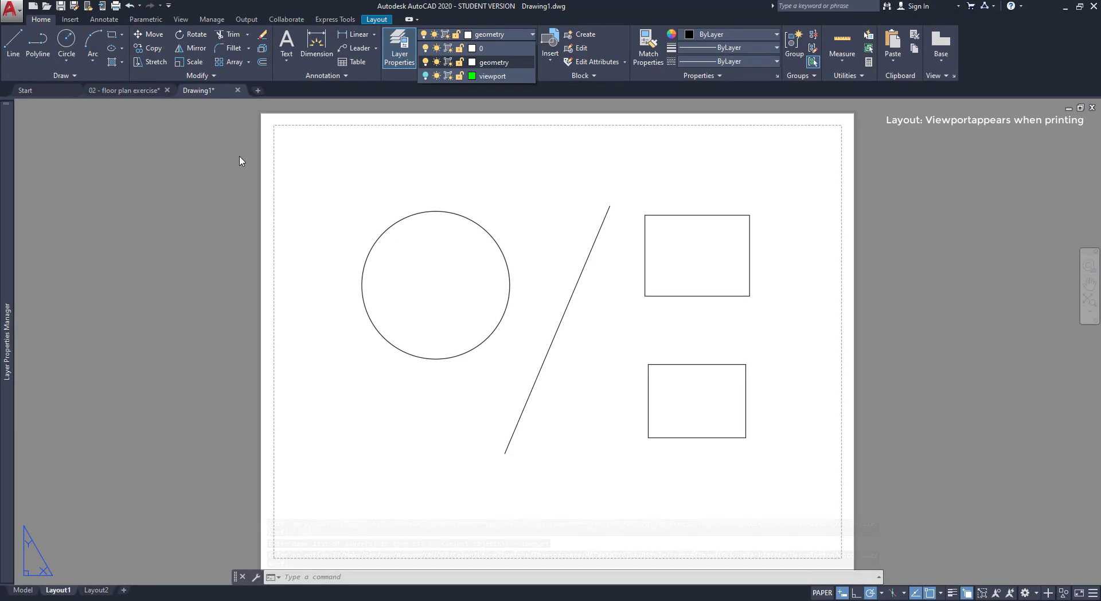
left_click(241, 161)
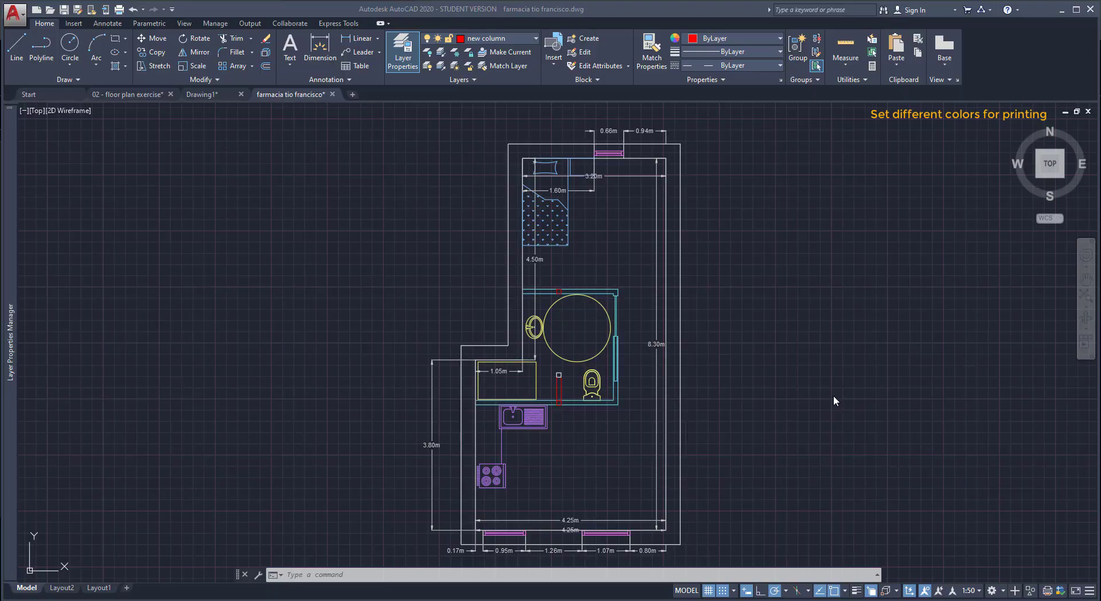
Show farmacia tio francisco.dwg's Layout2 and activate its floor plan viewport for editing
left_click(835, 395)
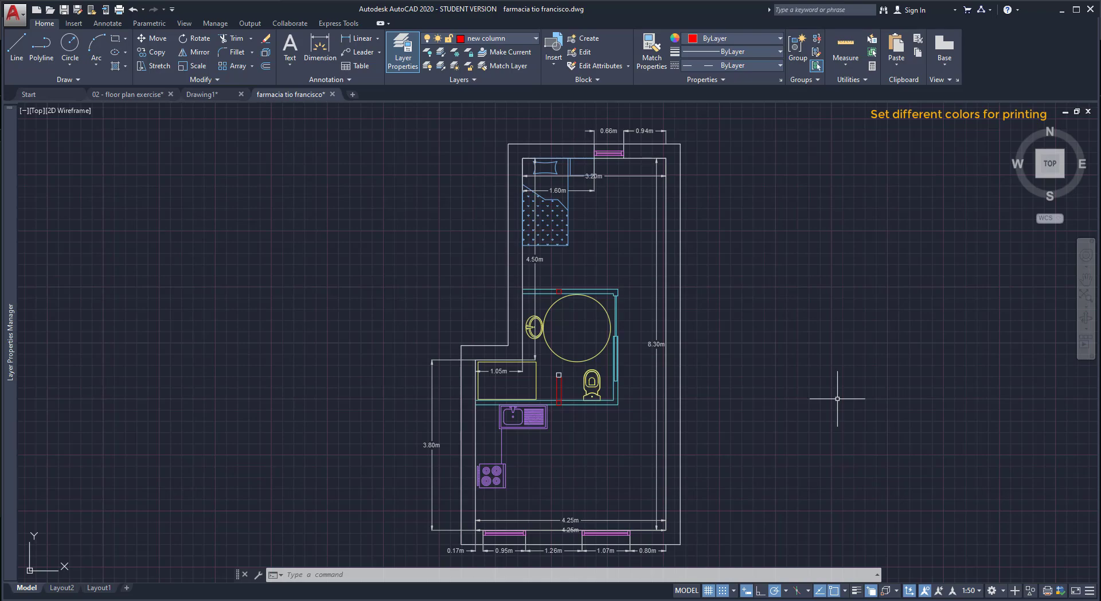
left_click(61, 588)
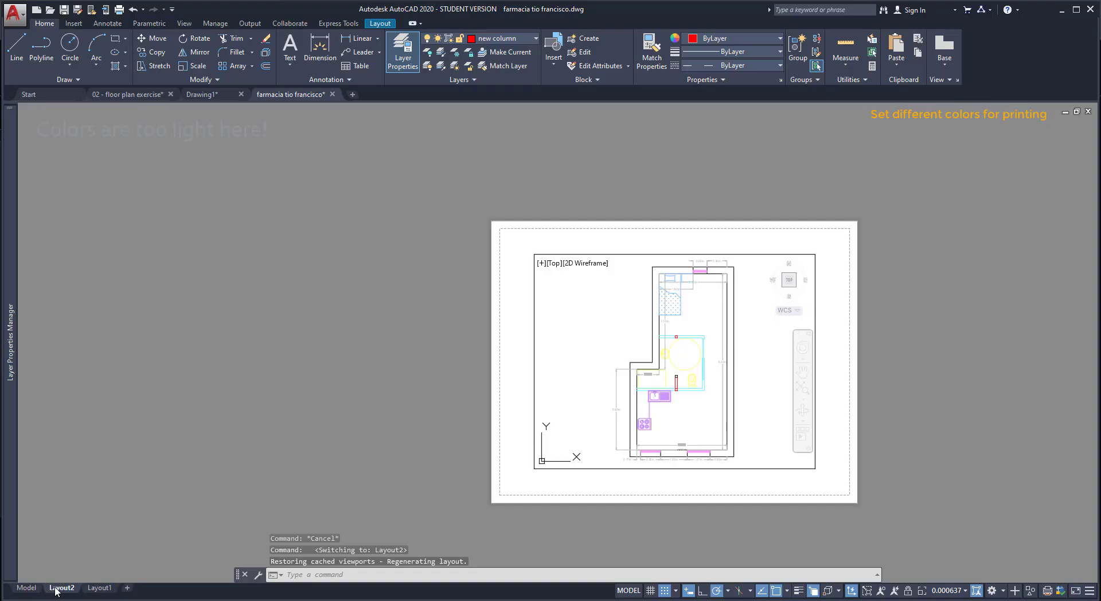
double_click(496, 431)
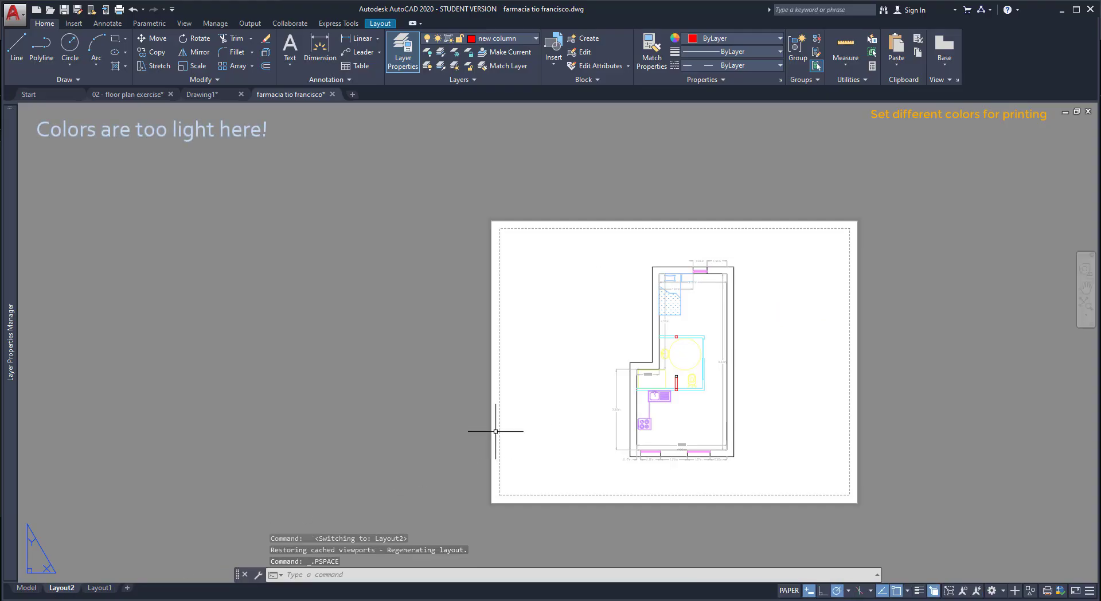
scroll(559, 418, "up", 4)
scroll(550, 426, "down", 2)
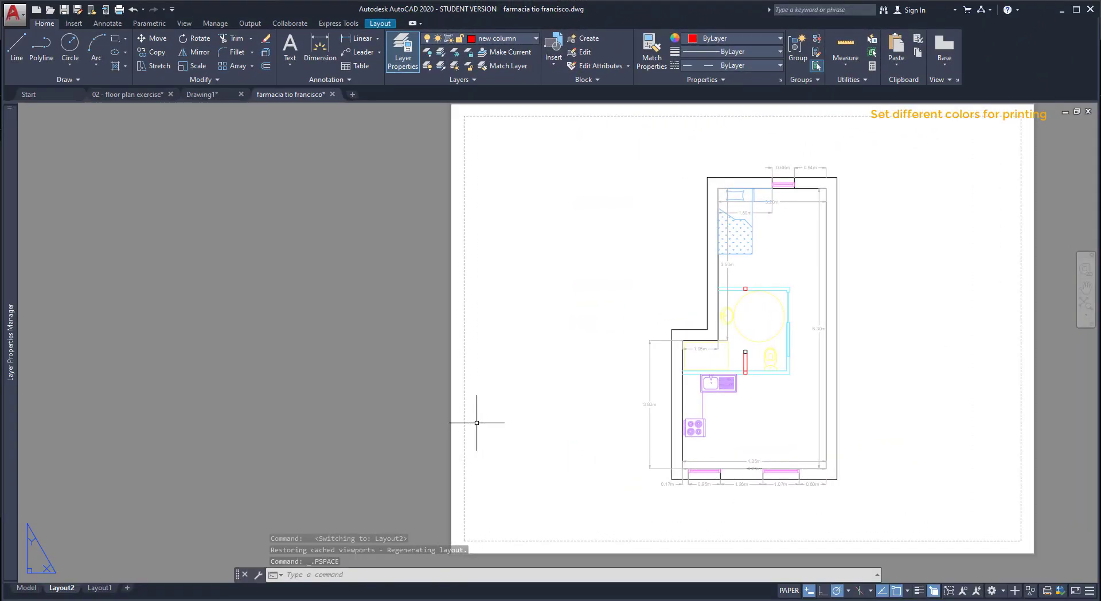
double_click(560, 400)
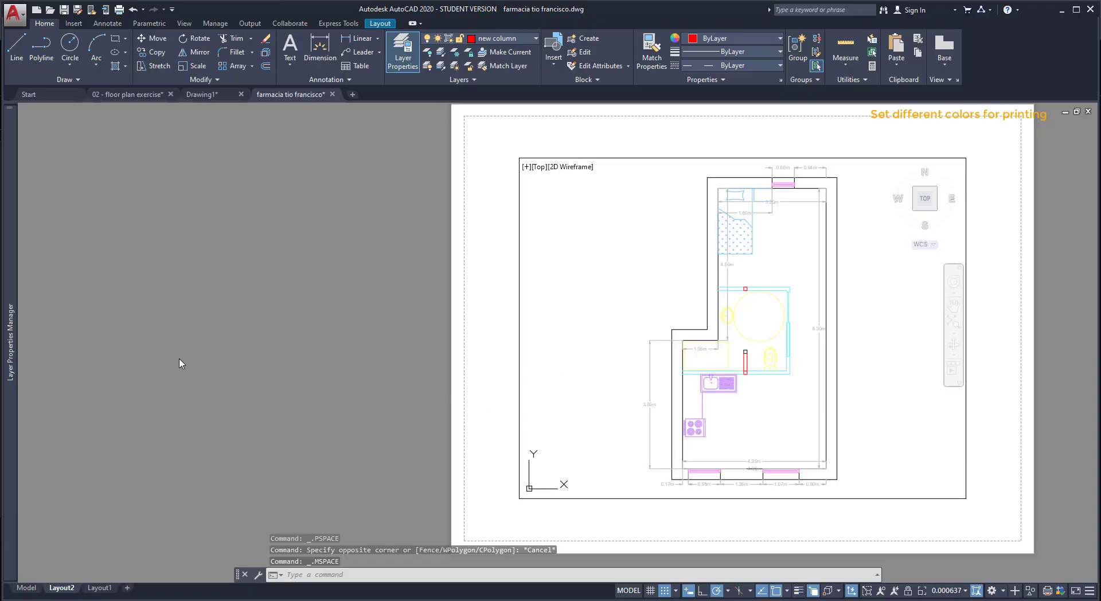
mouse_move(10, 326)
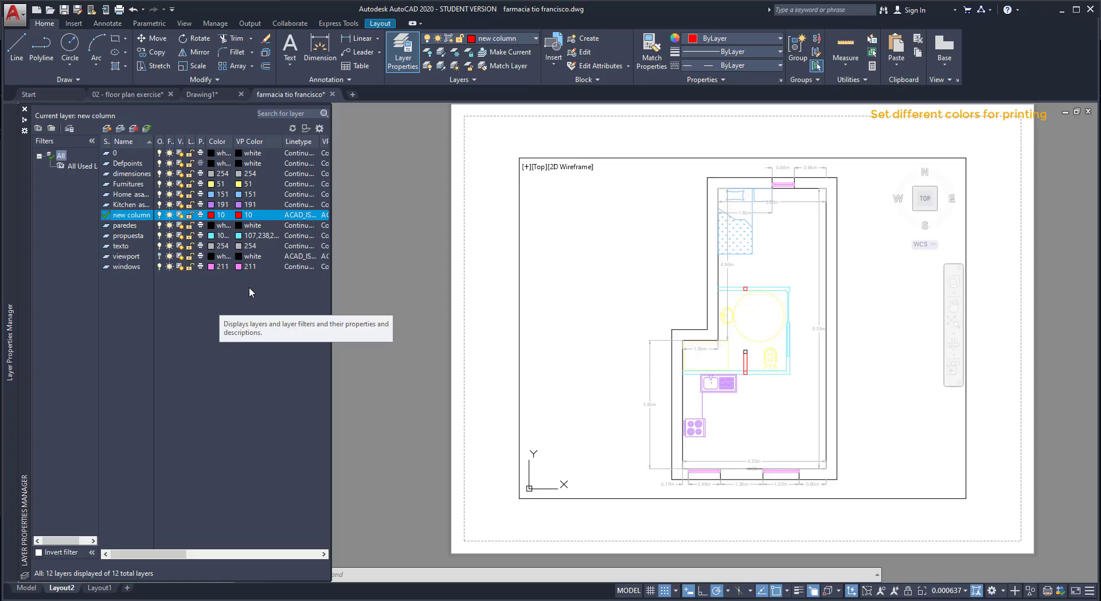
Give Furnitures viewport colour 54 and the next layer viewport colour 154
left_click(240, 185)
left_click(240, 185)
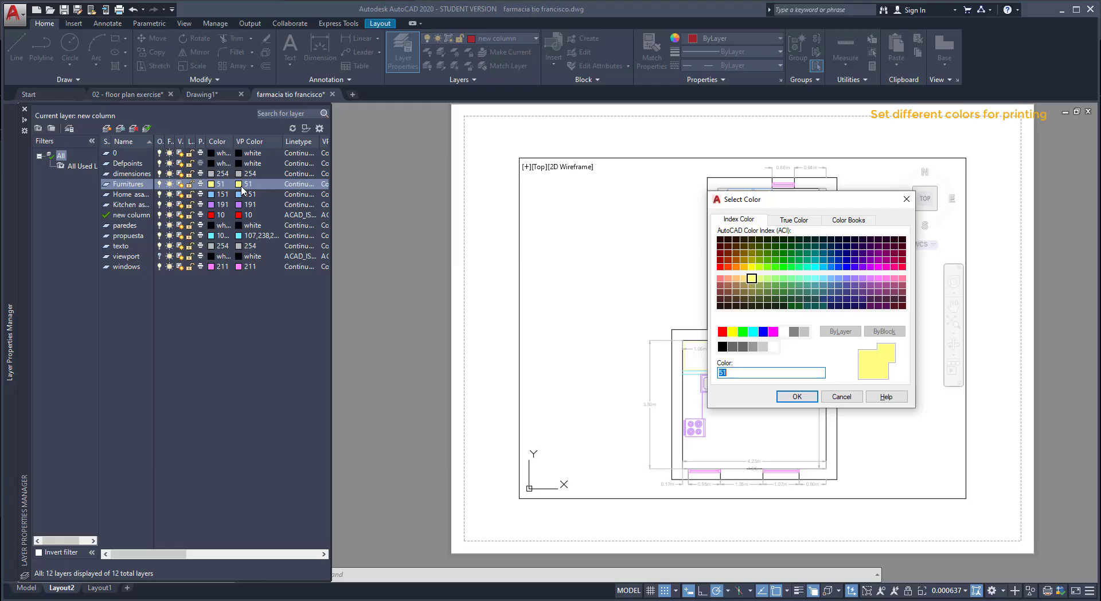
left_click(752, 253)
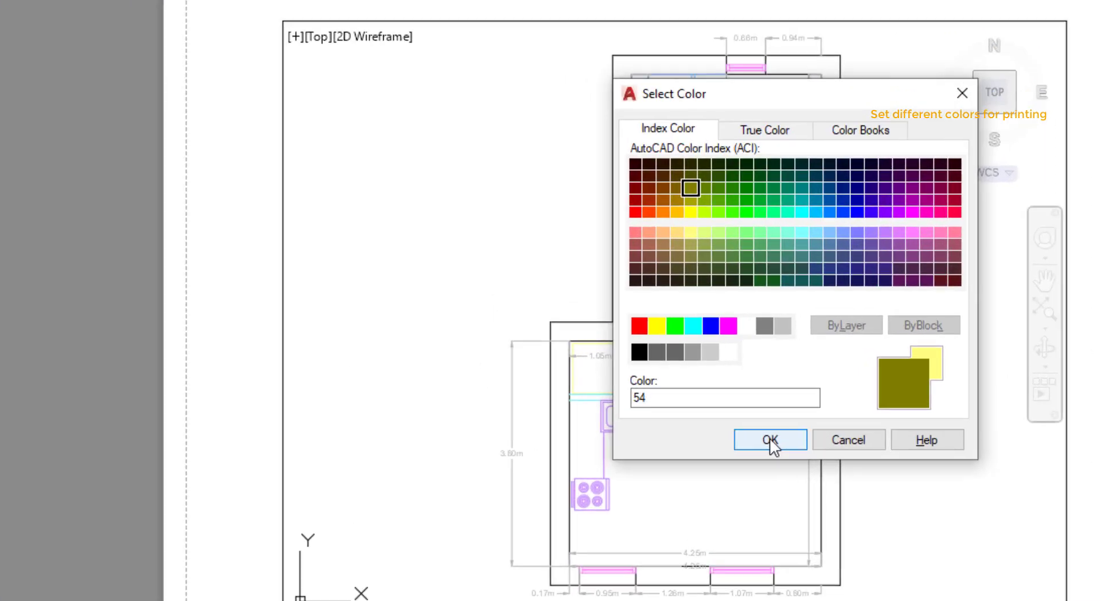
left_click(796, 399)
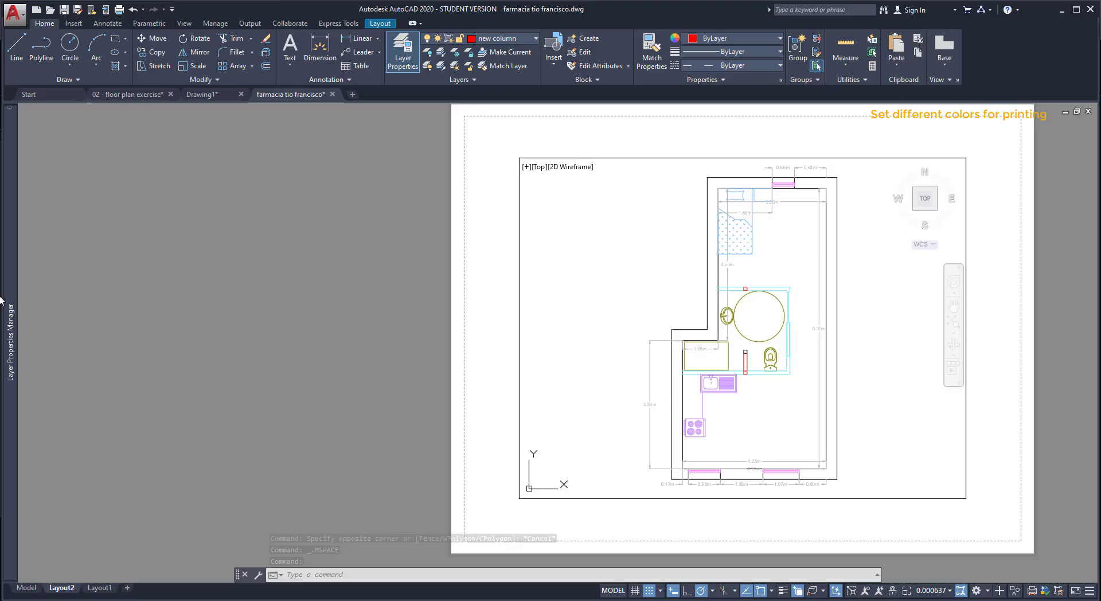
mouse_move(7, 302)
left_click(220, 193)
left_click(831, 253)
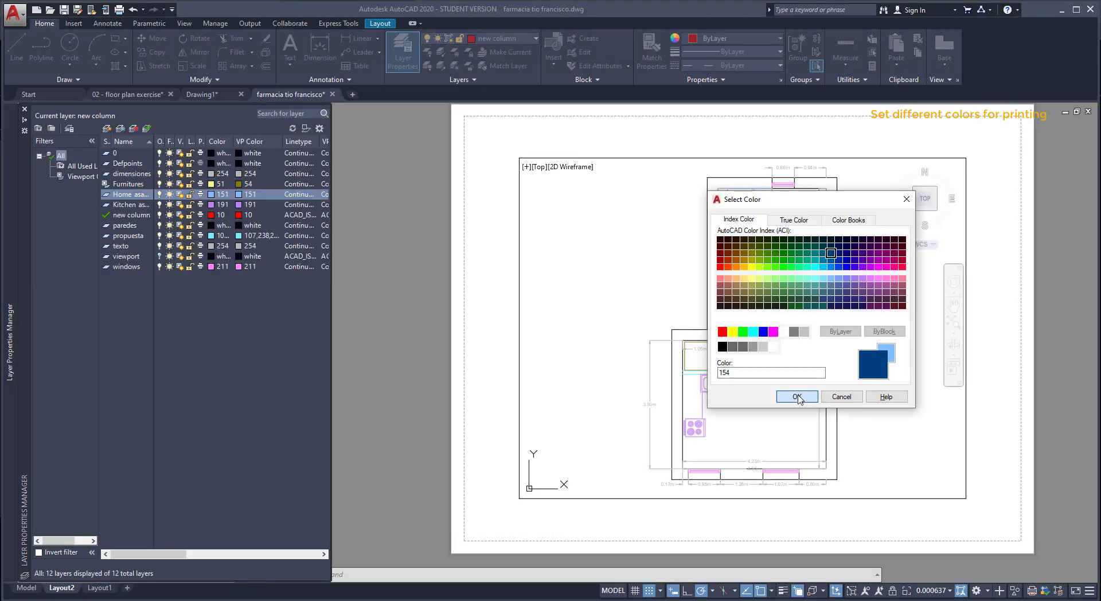
left_click(797, 396)
Set the windows layer's viewport colour to 214 and propuesta's to True Color 0,153,173
left_click(238, 267)
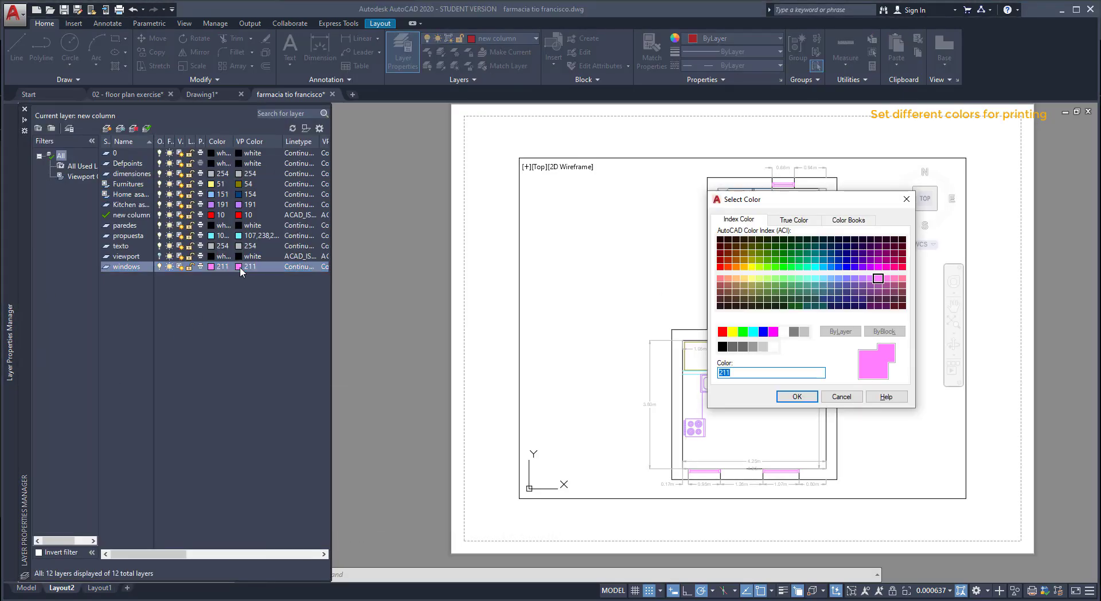
left_click(798, 396)
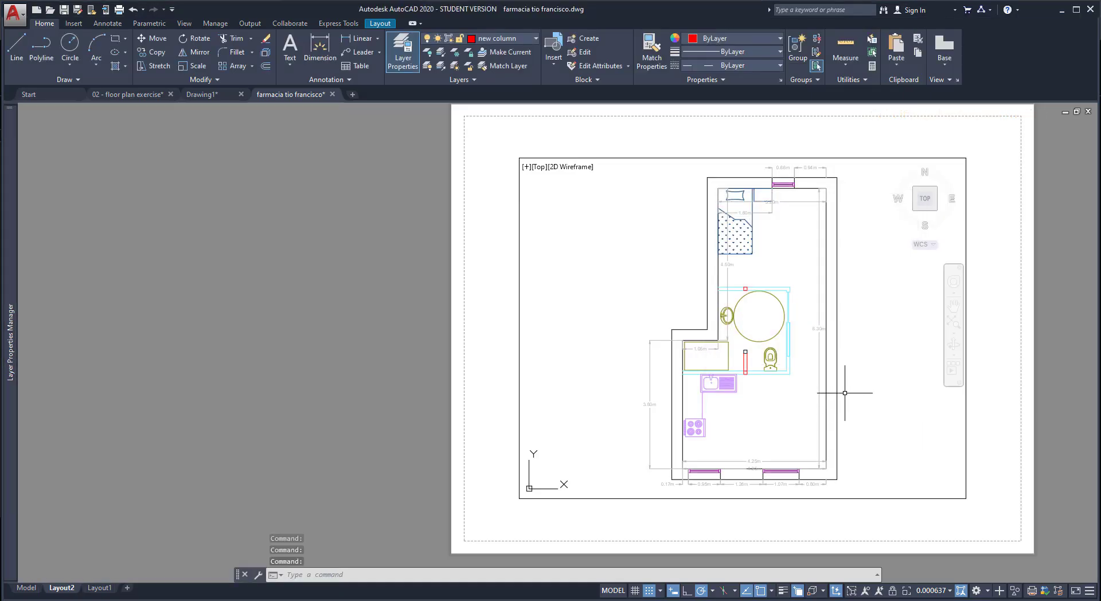
mouse_move(13, 339)
left_click(238, 236)
left_click(748, 354)
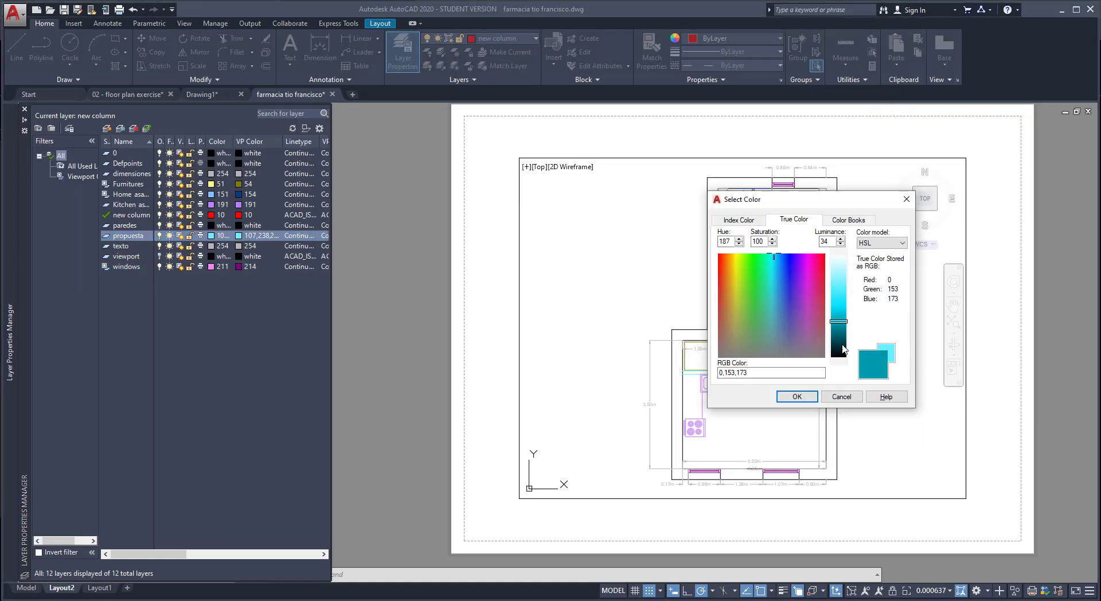
left_click(797, 396)
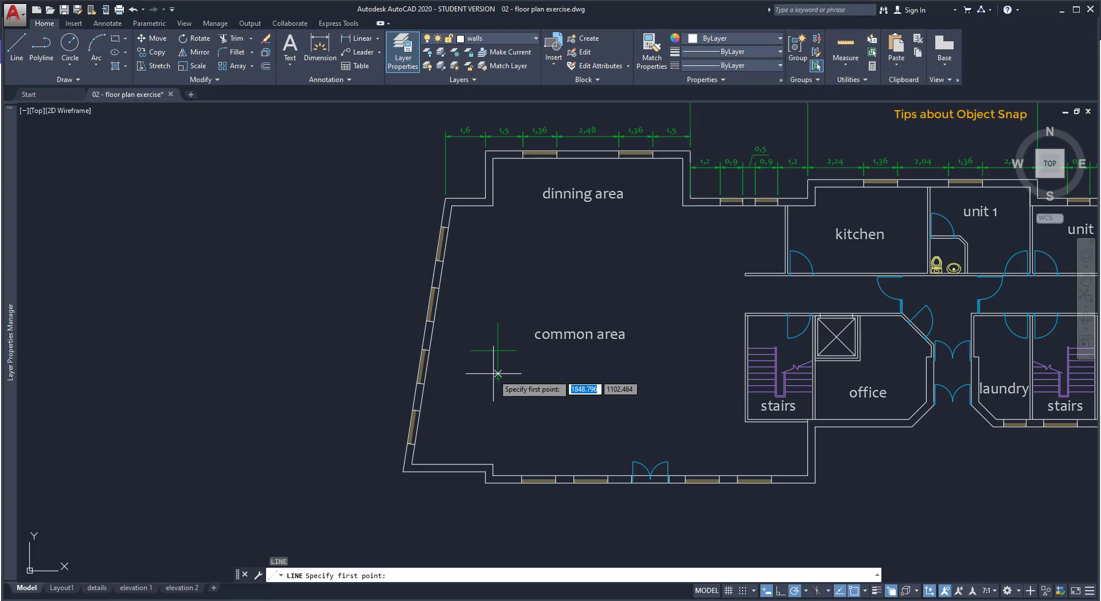
Zoom out to the whole plan and start a line on a wall endpoint's tracked extension
scroll(442, 468, "up", 5)
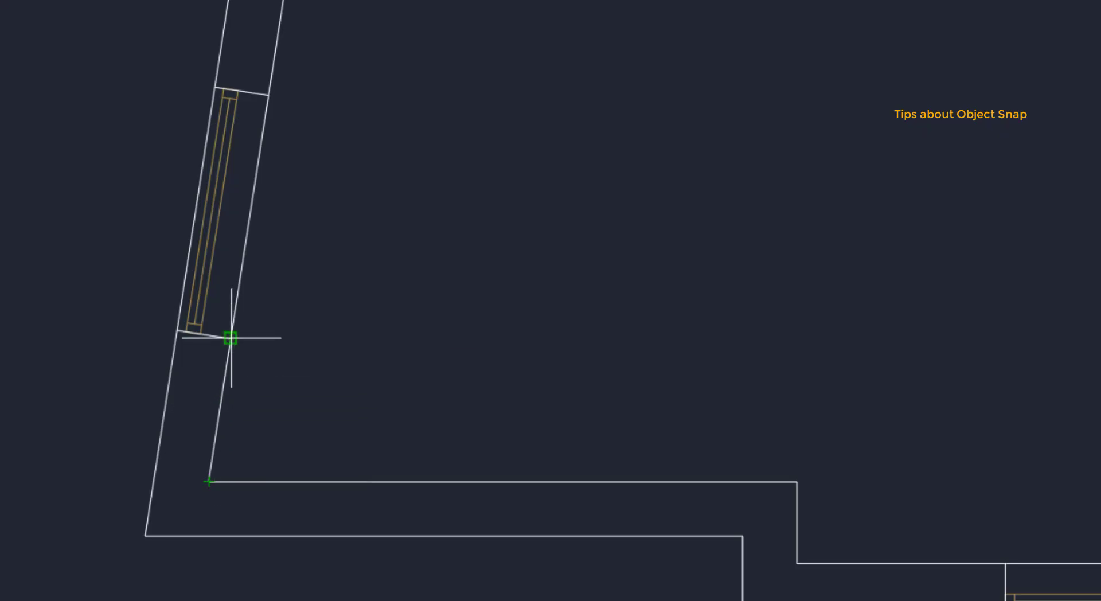
mouse_move(230, 338)
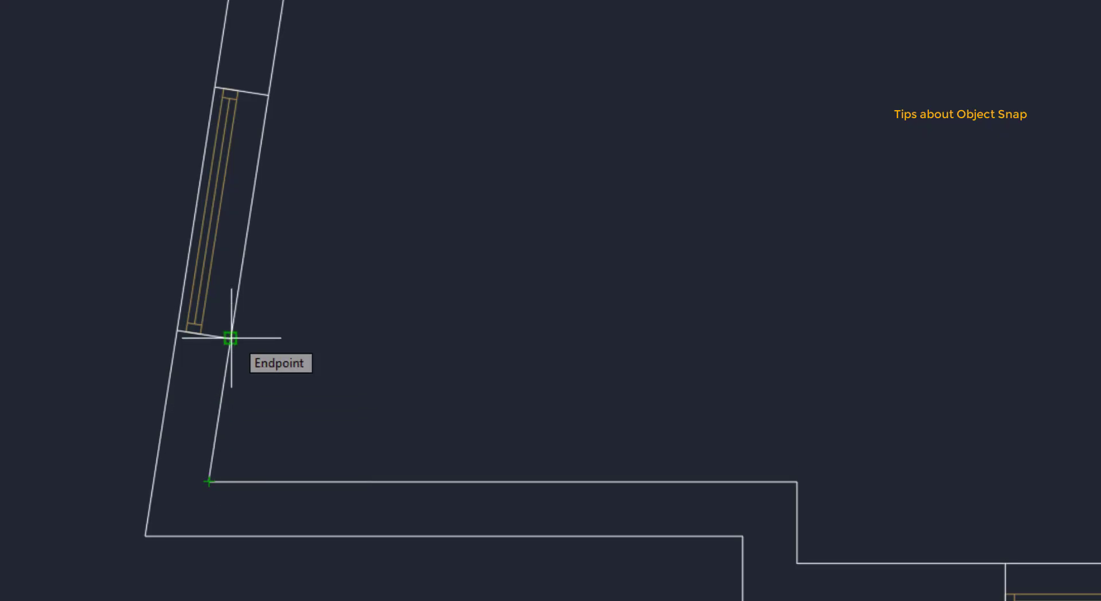
left_click(322, 350)
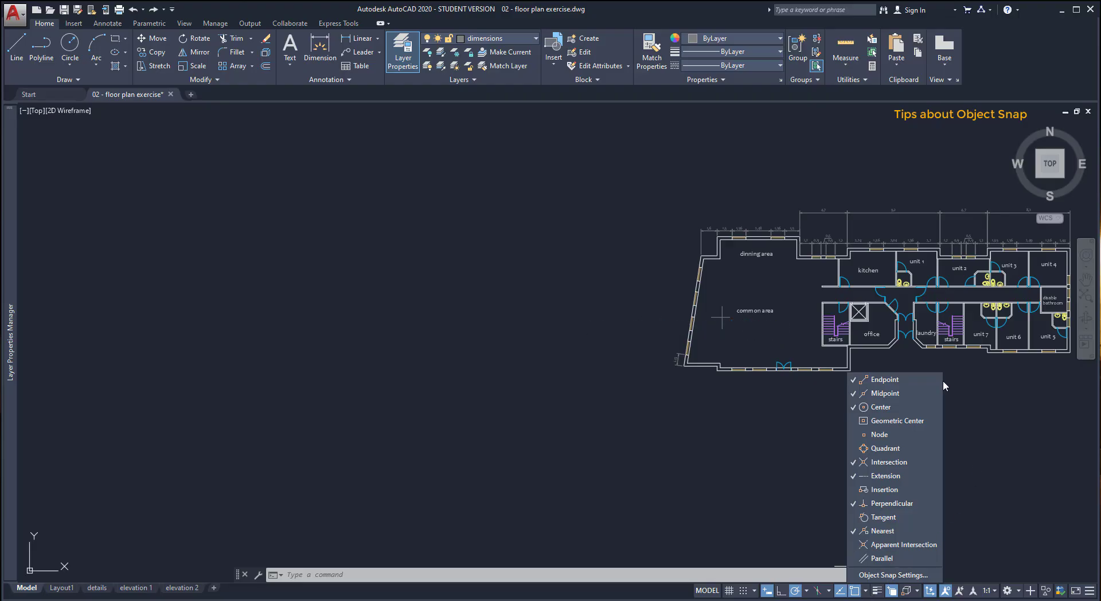
Turn on Geometric Center, Node, Quadrant, Insertion, Tangent, Apparent Intersection and Parallel snaps
left_click(920, 421)
left_click(917, 435)
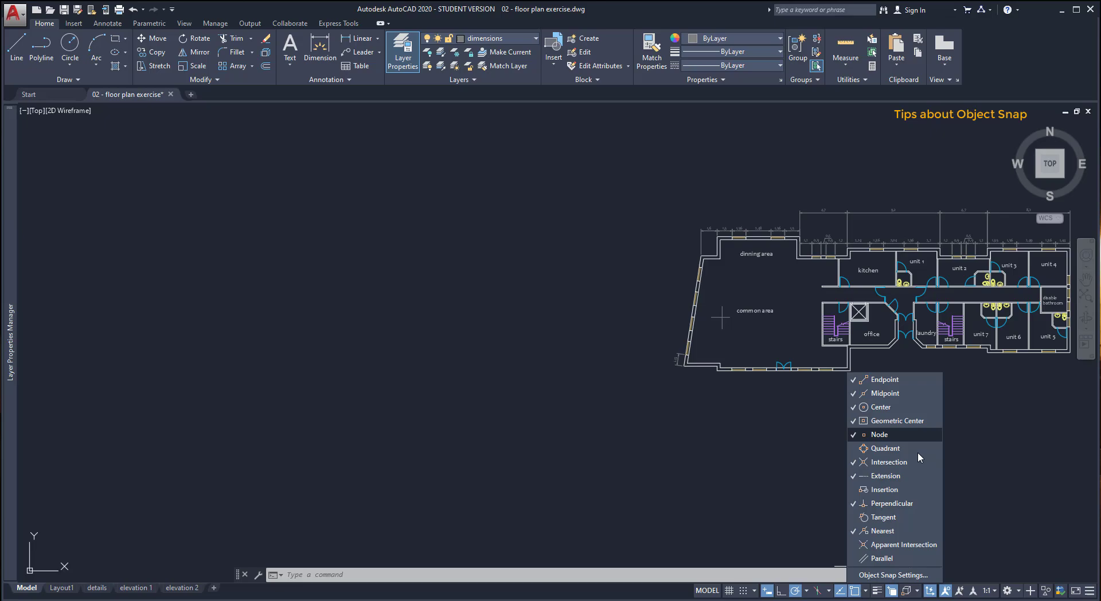
left_click(918, 449)
left_click(916, 490)
left_click(916, 517)
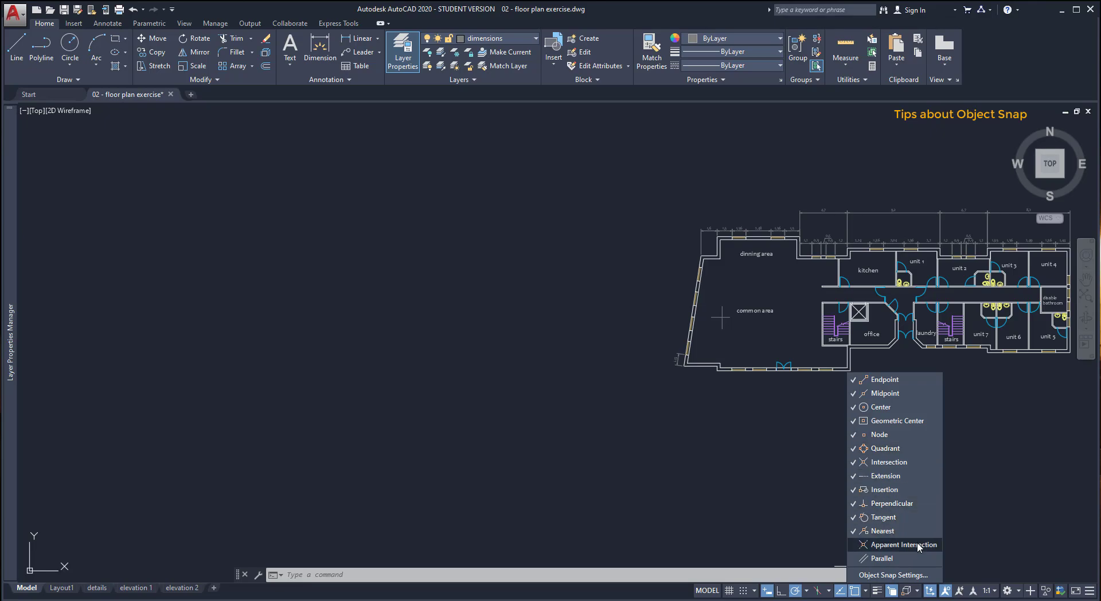
left_click(918, 545)
left_click(917, 557)
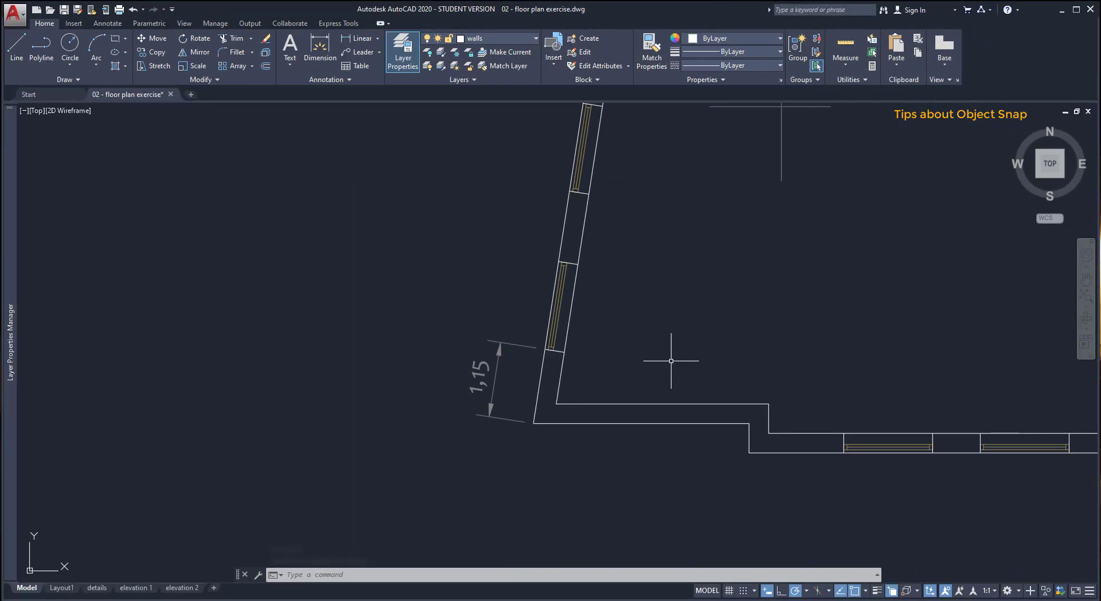
Draw a test line from the inner wall corner, then try a first point 2 units along the wall
type("l")
key("Return")
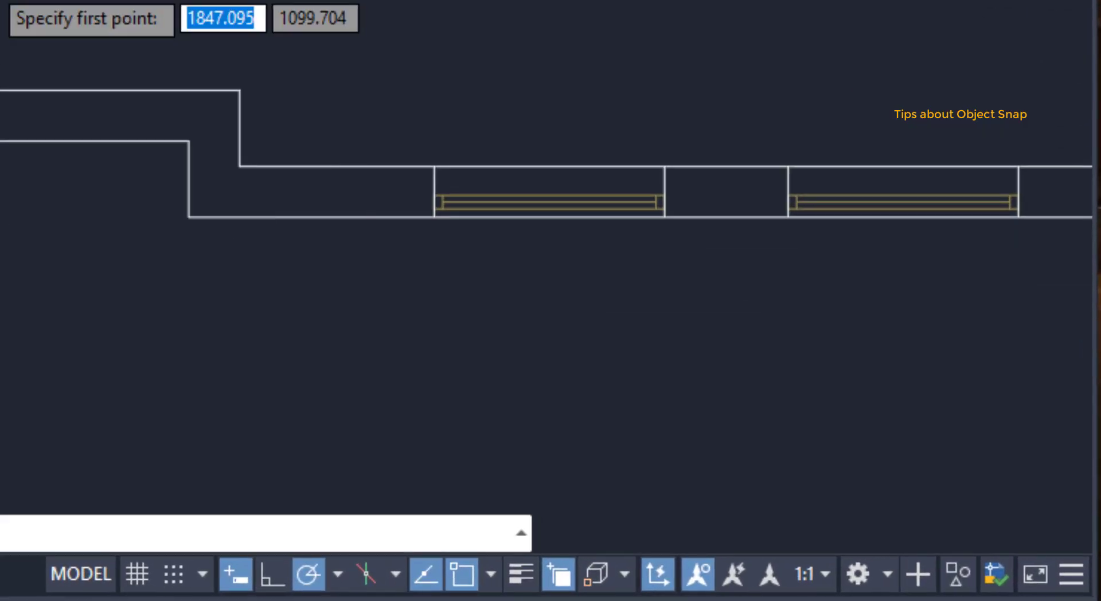
left_click(240, 90)
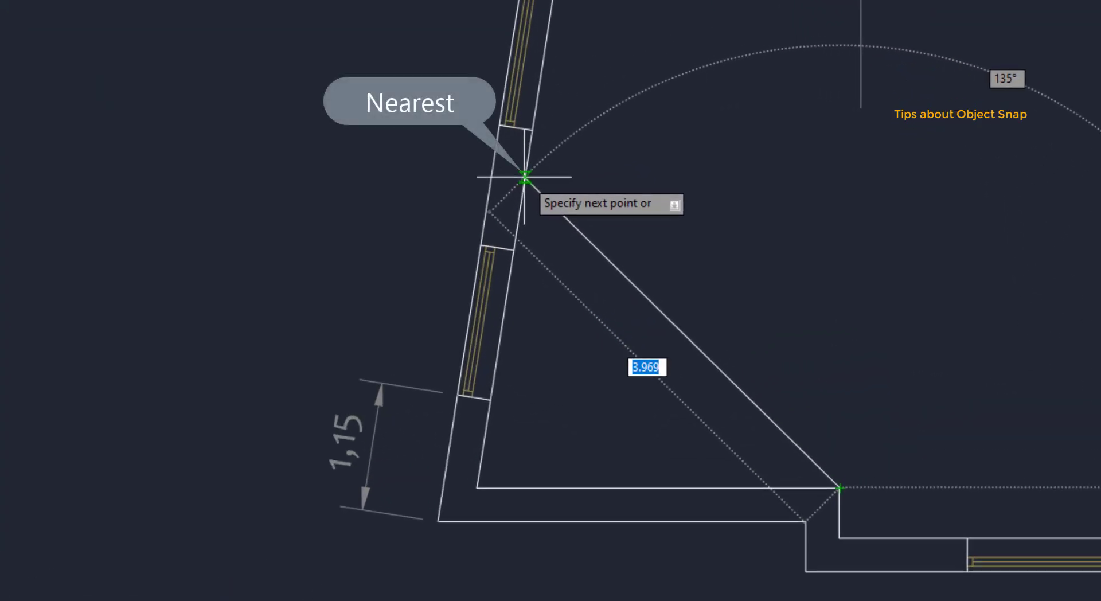
left_click(524, 177)
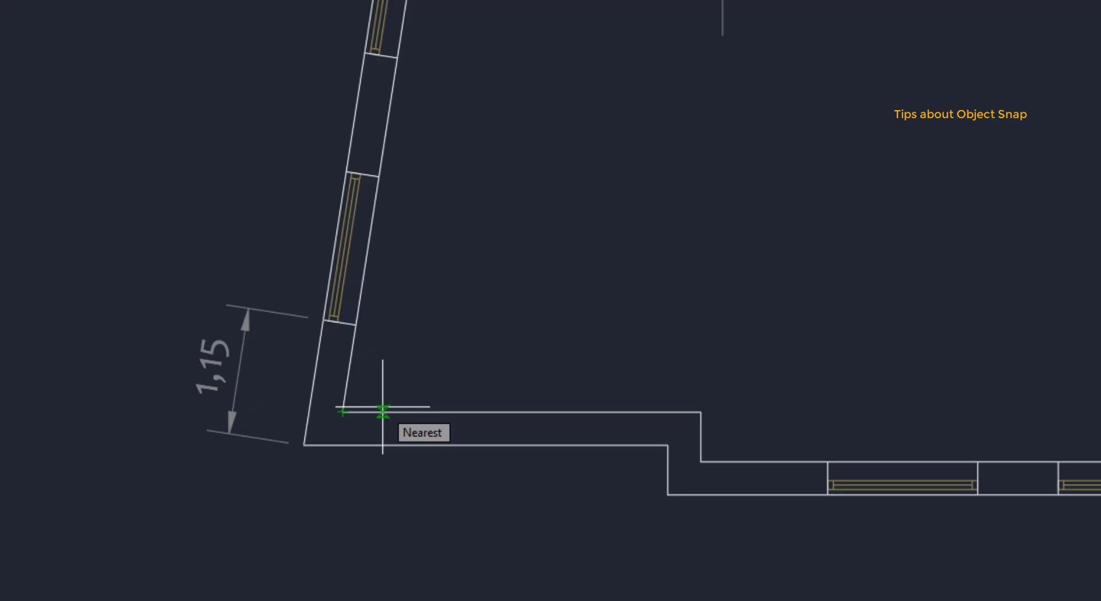
type("2")
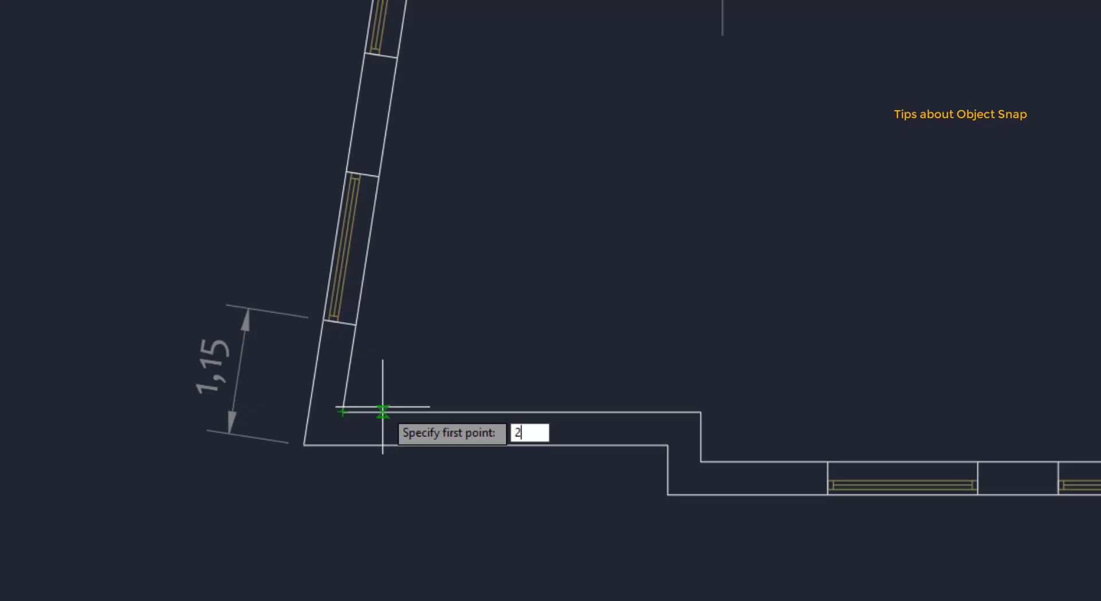
left_click(343, 411)
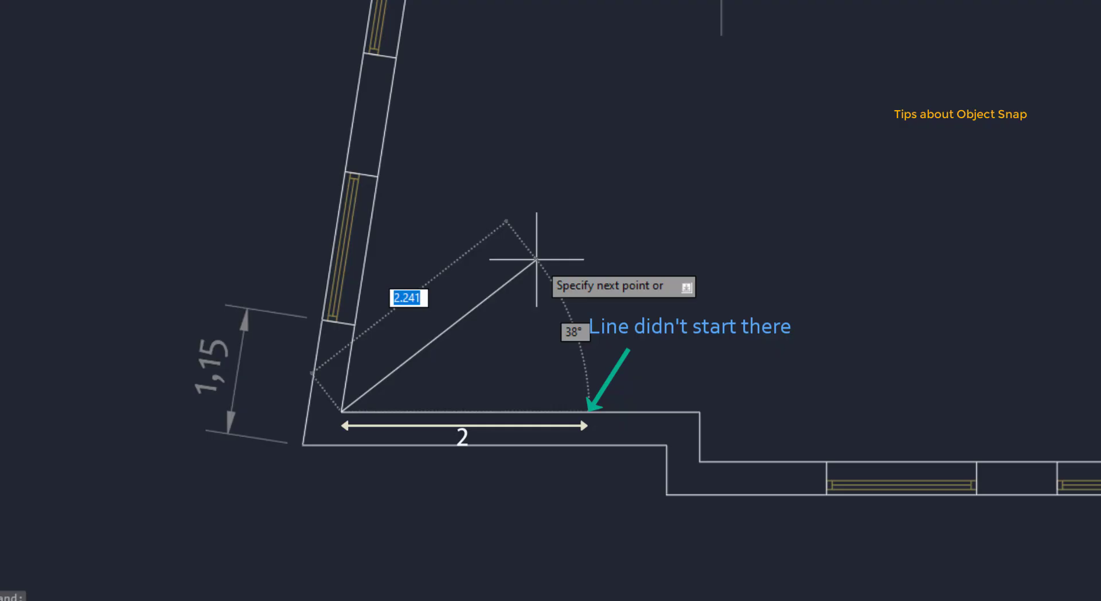
Cancel the line in progress and switch off the Nearest object snap
key("Escape")
left_click(866, 590)
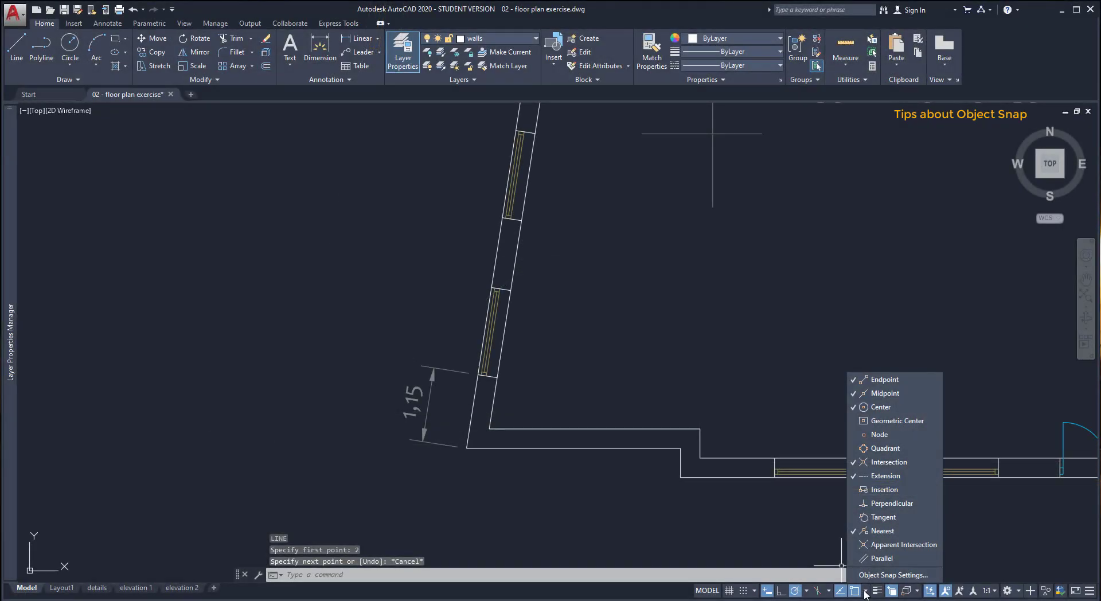
left_click(882, 530)
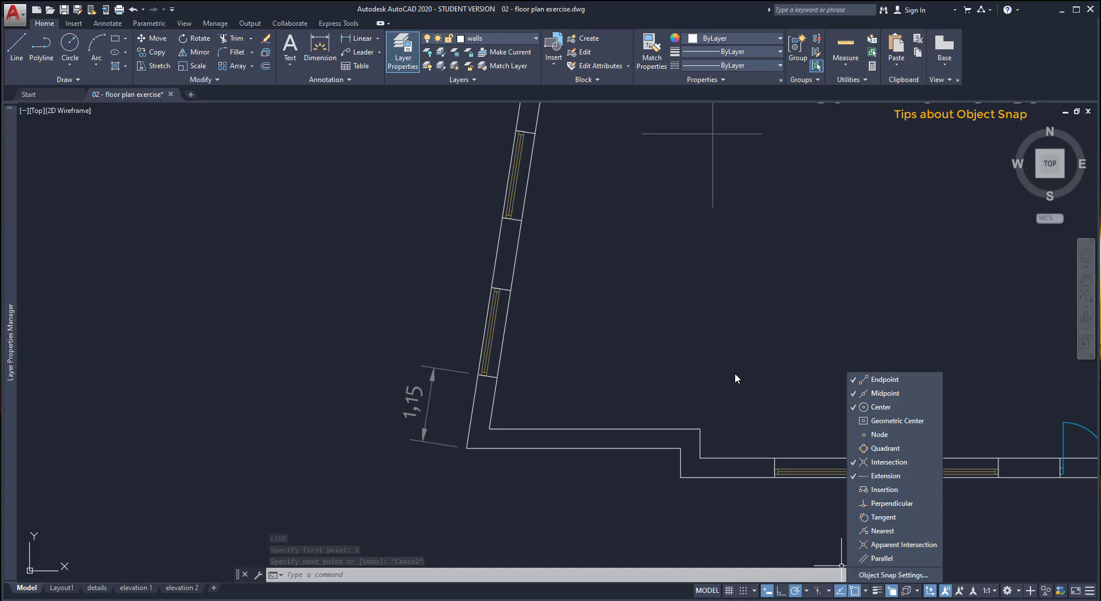
left_click(734, 373)
Rerun LINE with a 2-unit offset first point, draw the vertical segment, then cancel
key("space")
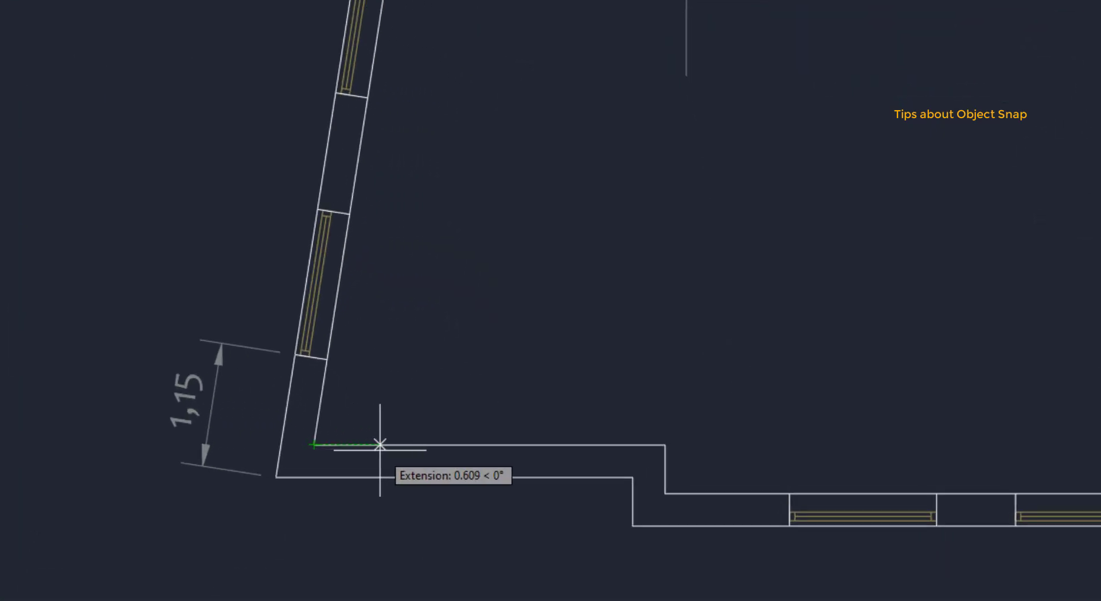
type("2")
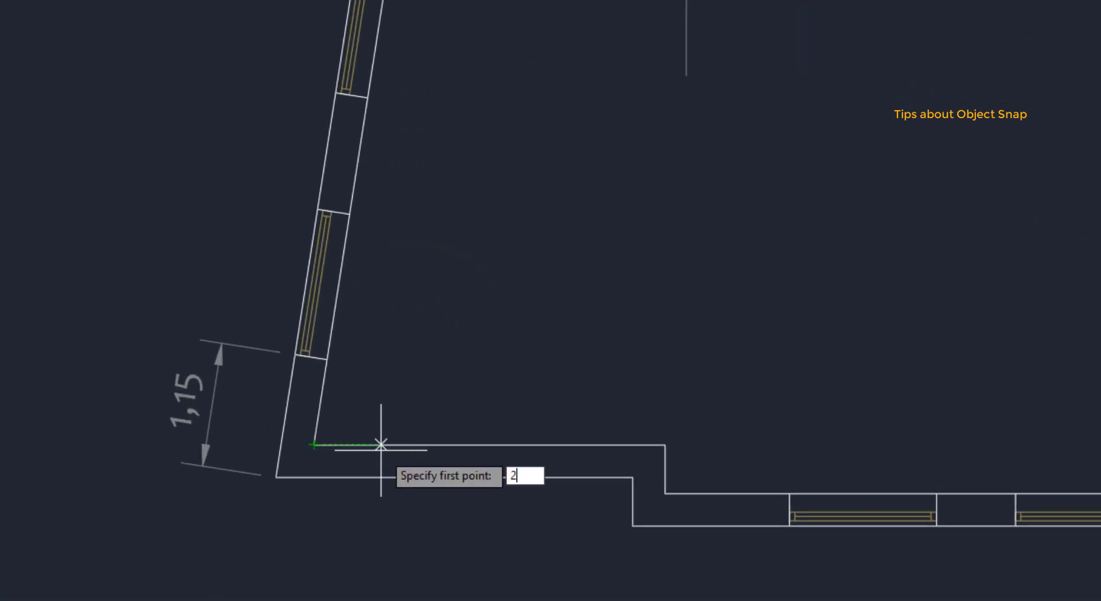
key("Return")
left_click(530, 234)
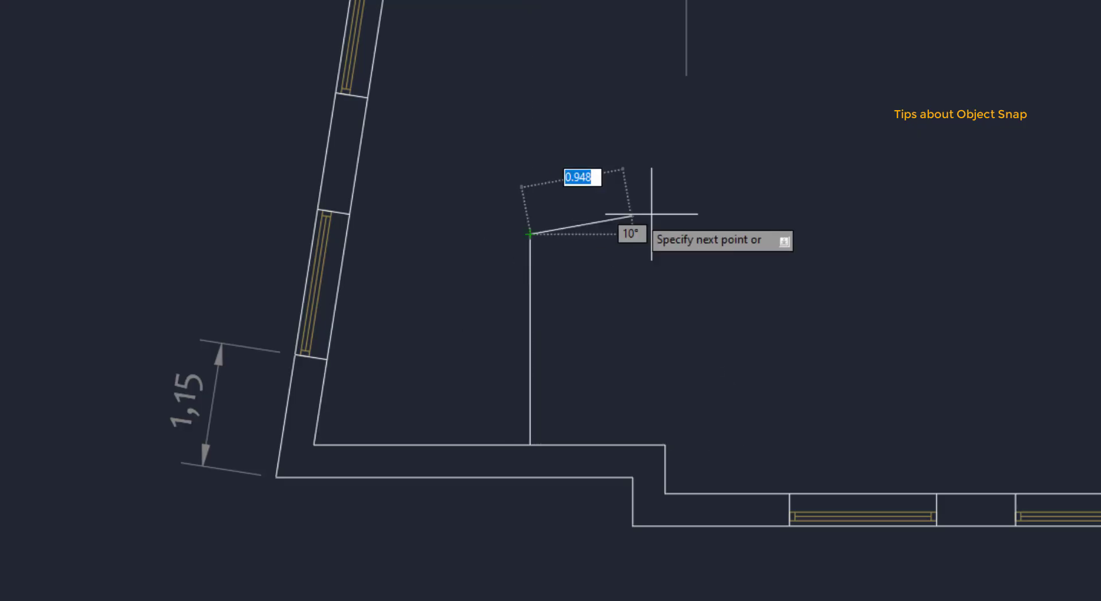
key("Escape")
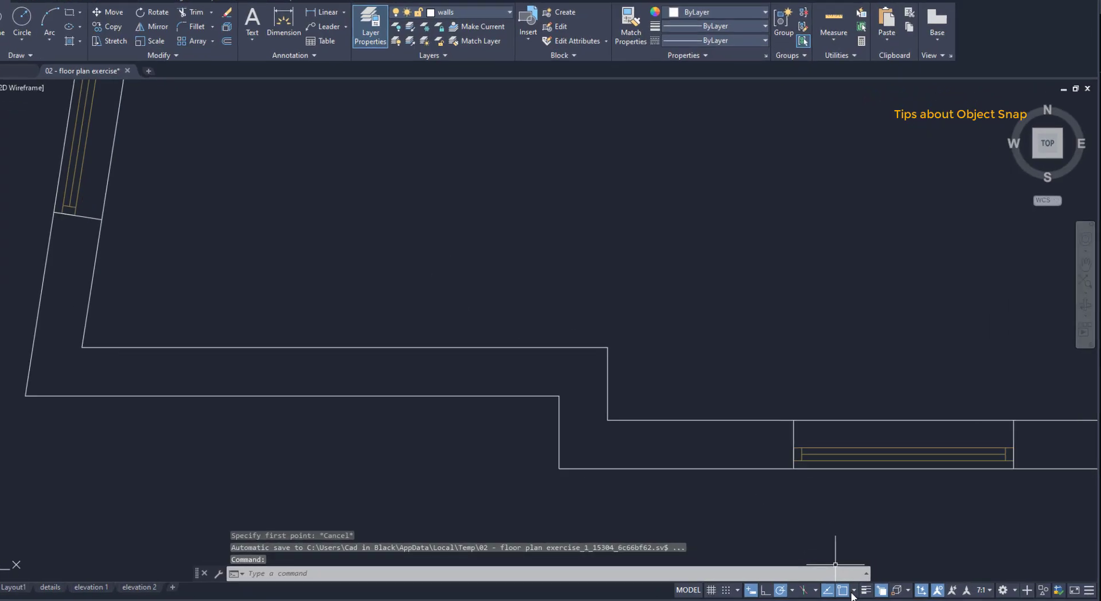
left_click(854, 590)
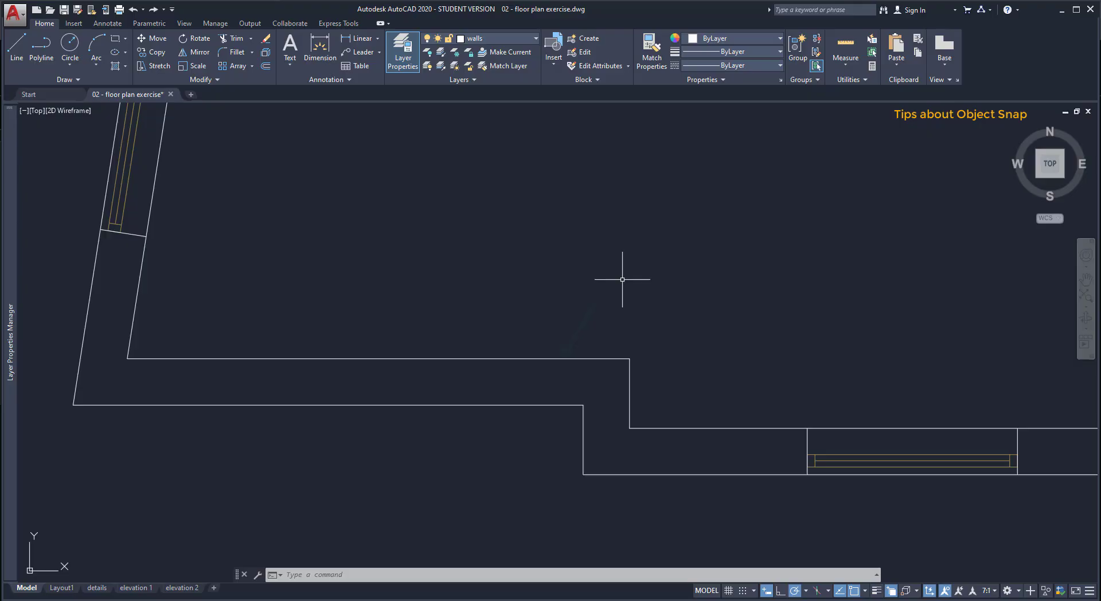
Start a LINE whose first point is tracked along the wall's extension, short of the inner corner
type("L")
key("Return")
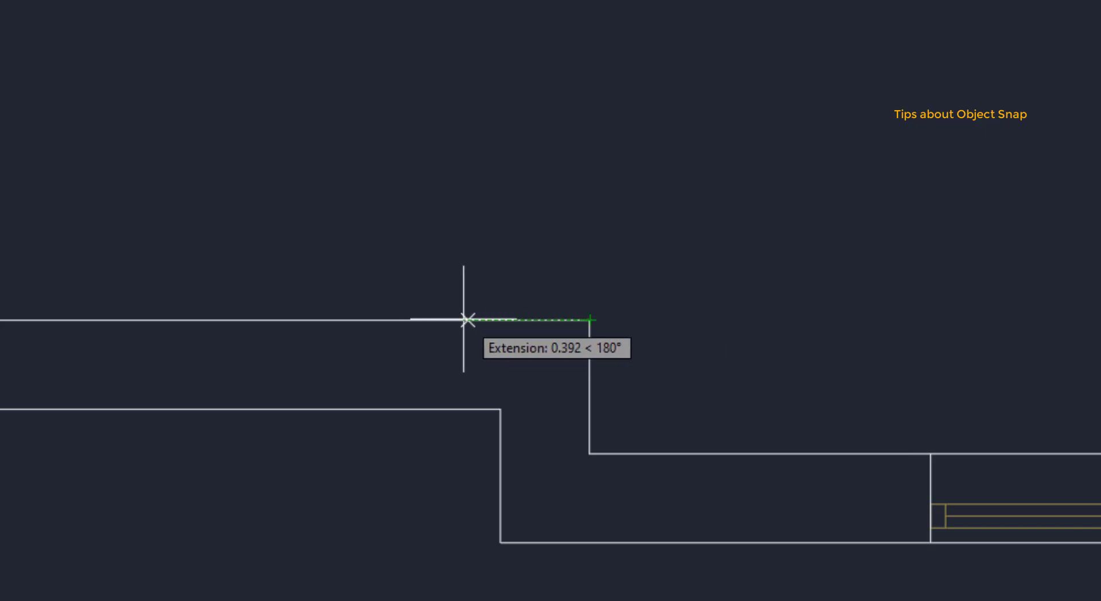
left_click(446, 319)
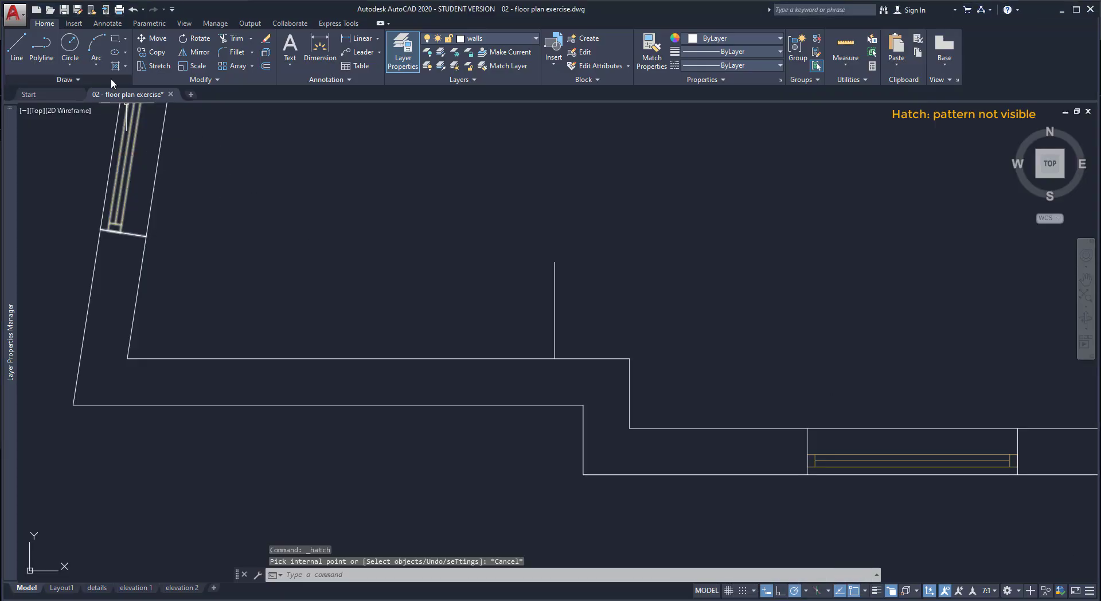
Hatch the stepped wall strip with the AR-B816 brick pattern
left_click(115, 64)
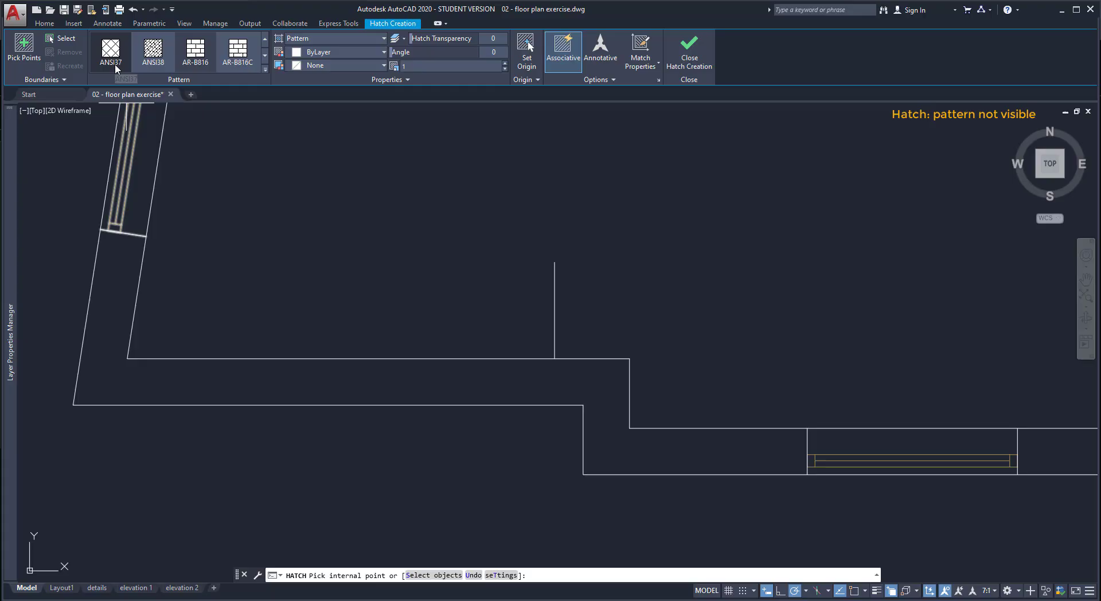
left_click(266, 69)
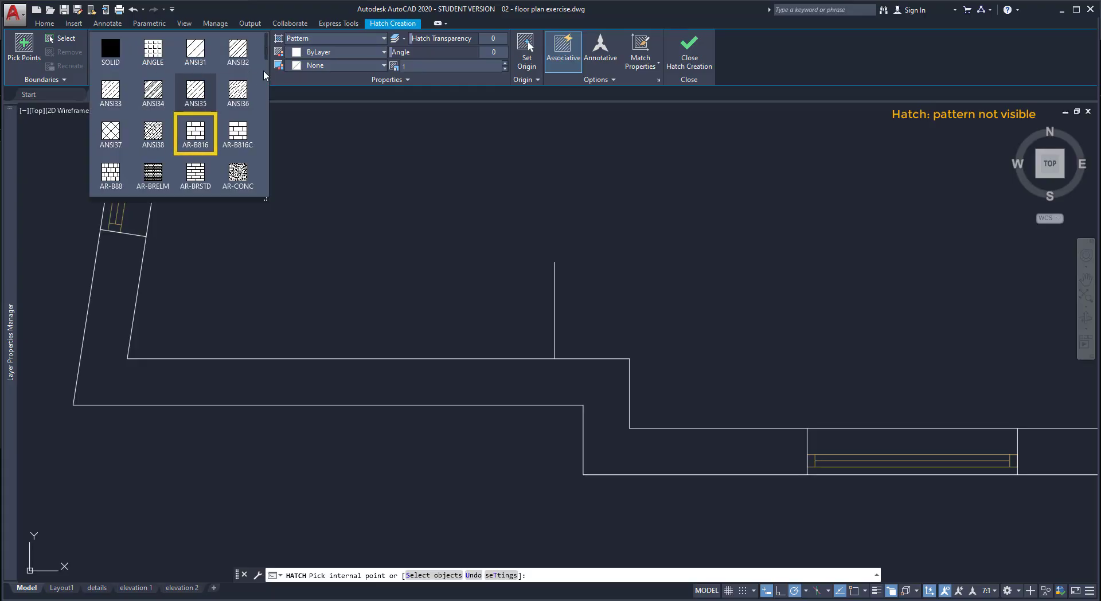
left_click(195, 131)
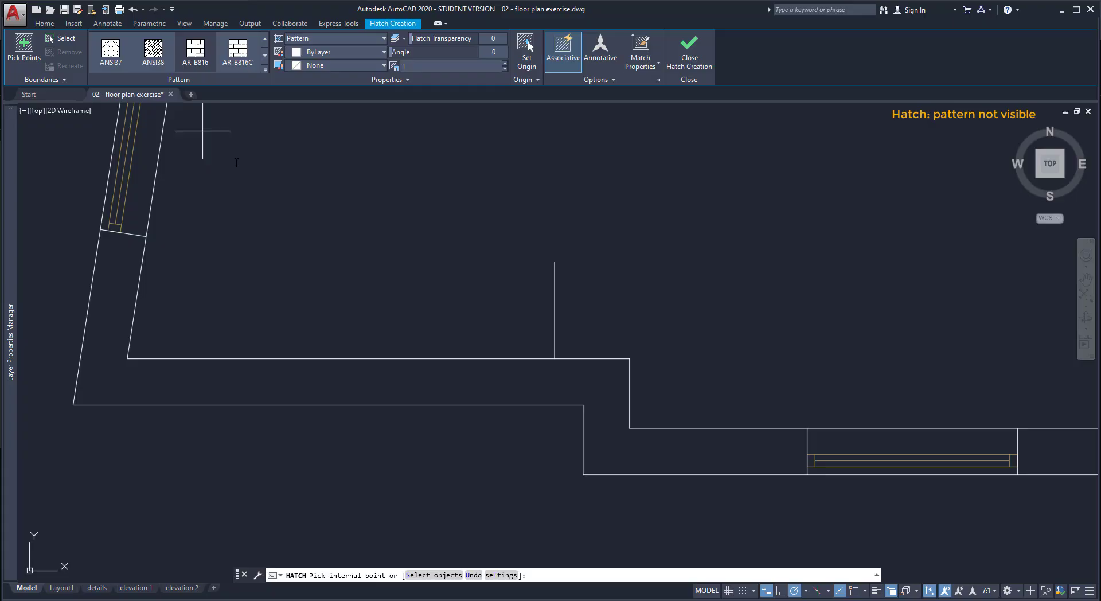
left_click(363, 381)
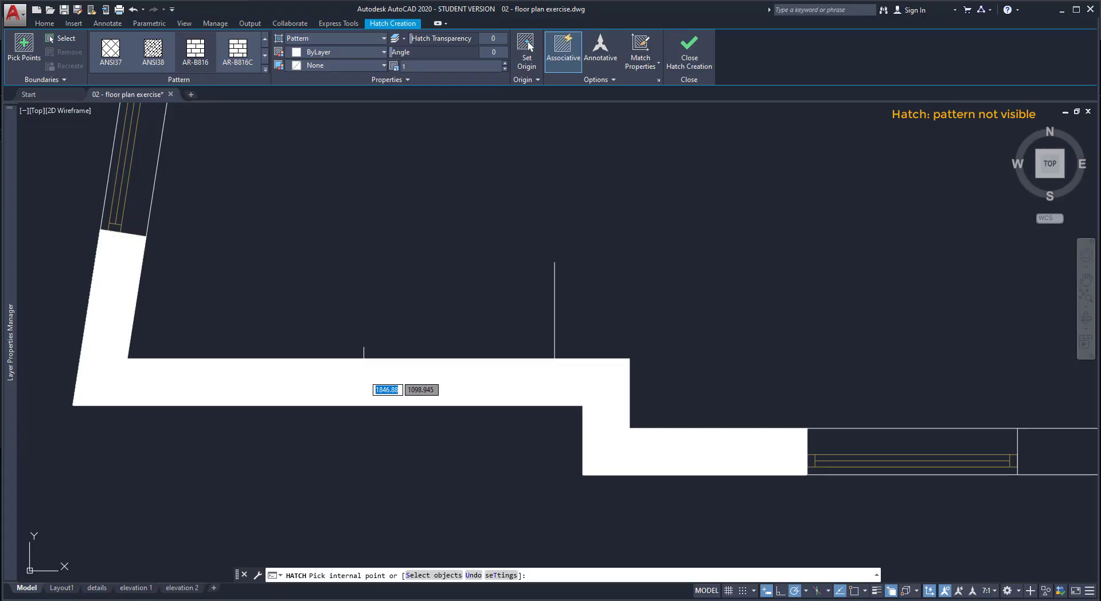
left_click(364, 375)
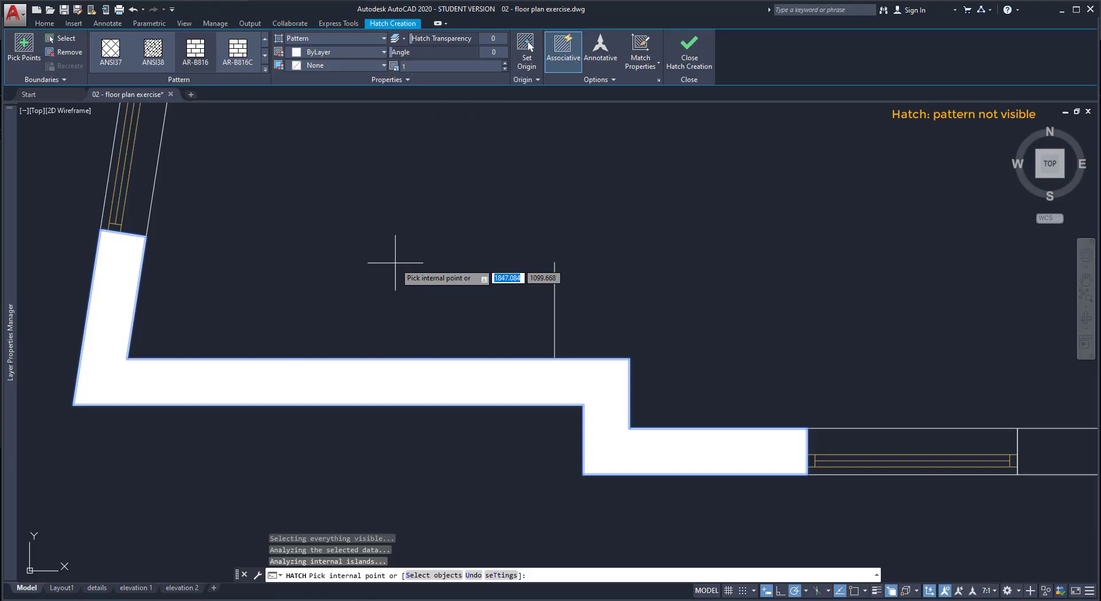
key("Return")
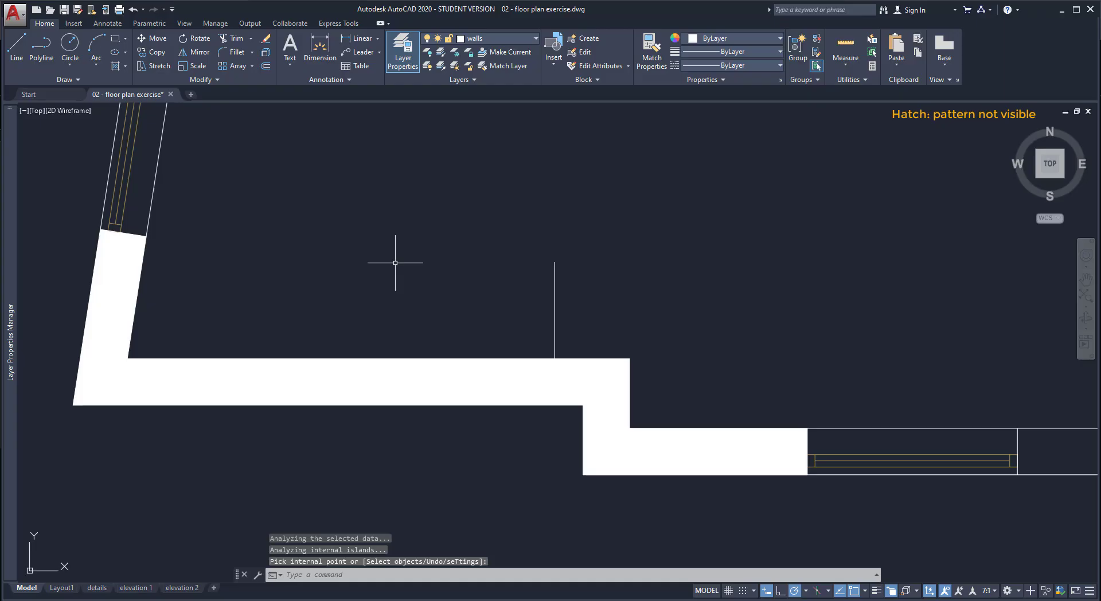
left_click(395, 327)
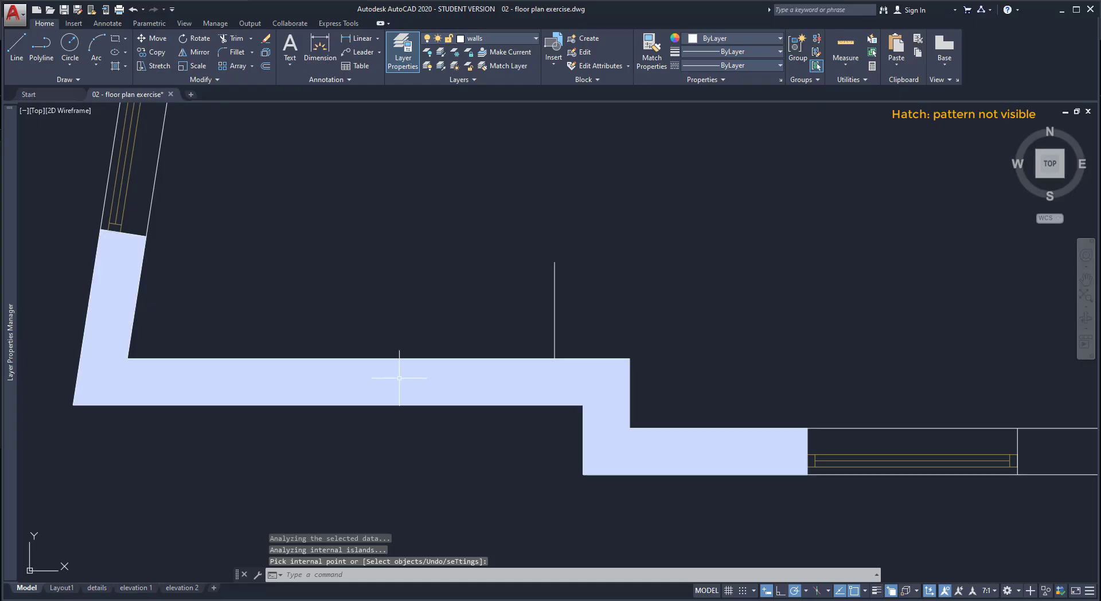
Change the wall hatch's pattern scale to 0.002 so the brick courses show
left_click(399, 378)
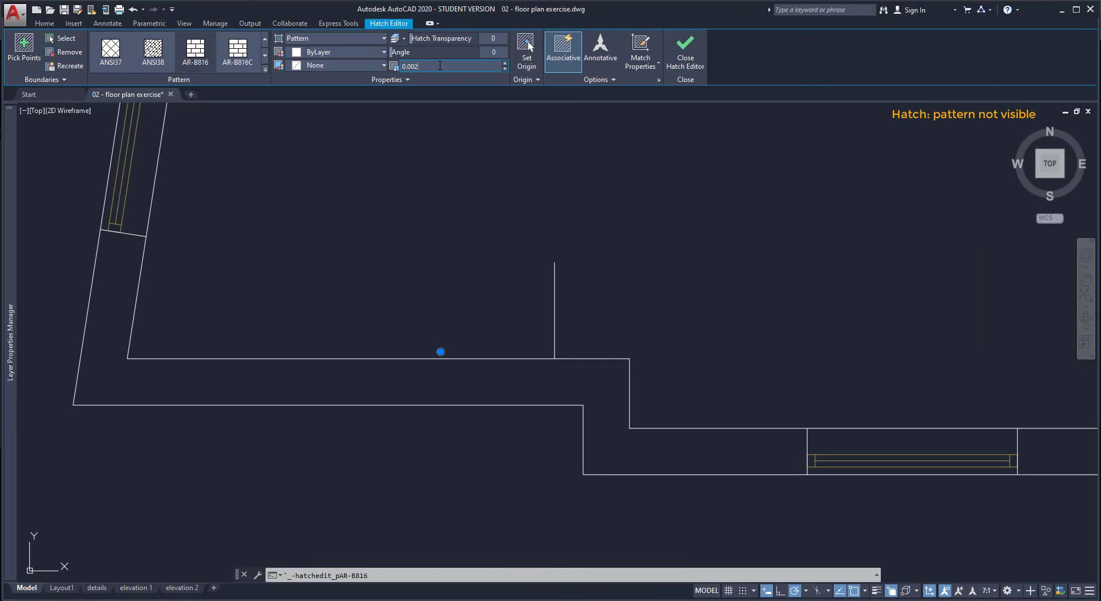
key("Return")
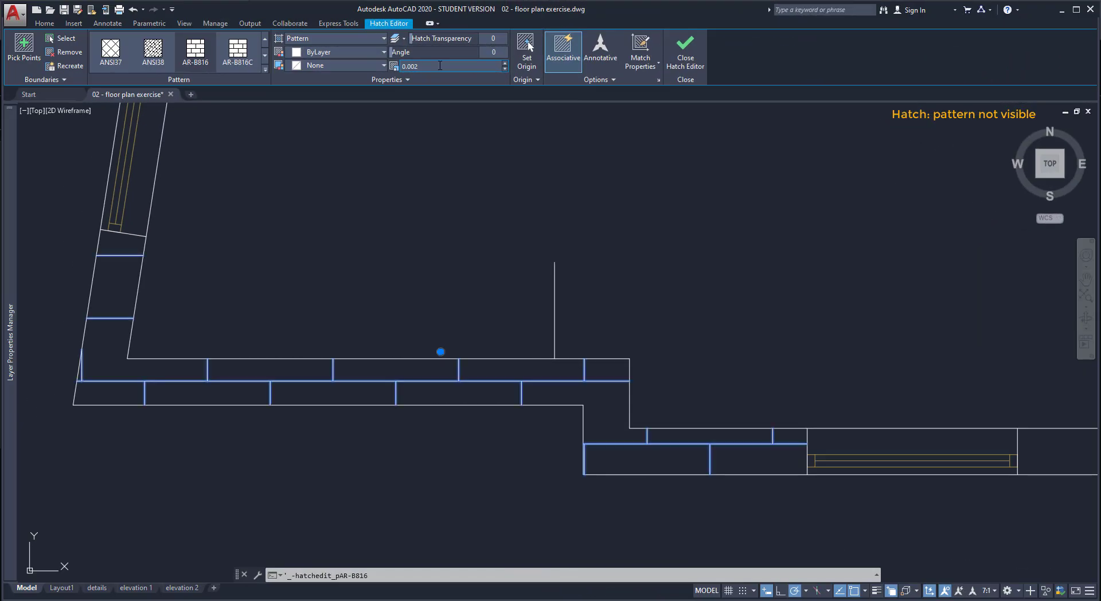
left_click(440, 65)
left_click(440, 66)
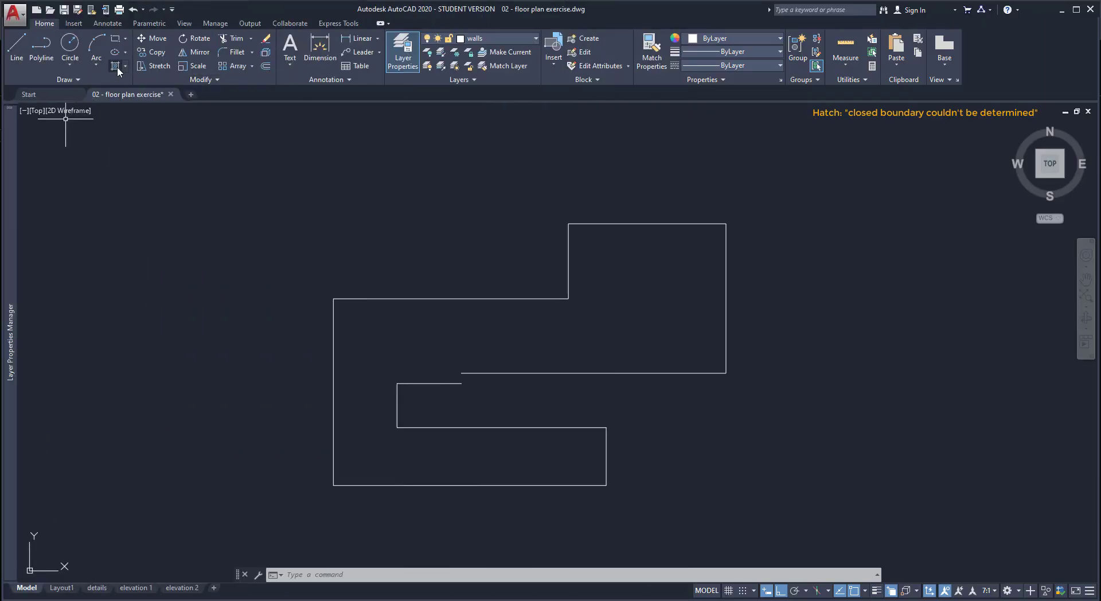
Try hatching the gapped test outline and dismiss the resulting boundary error
left_click(118, 66)
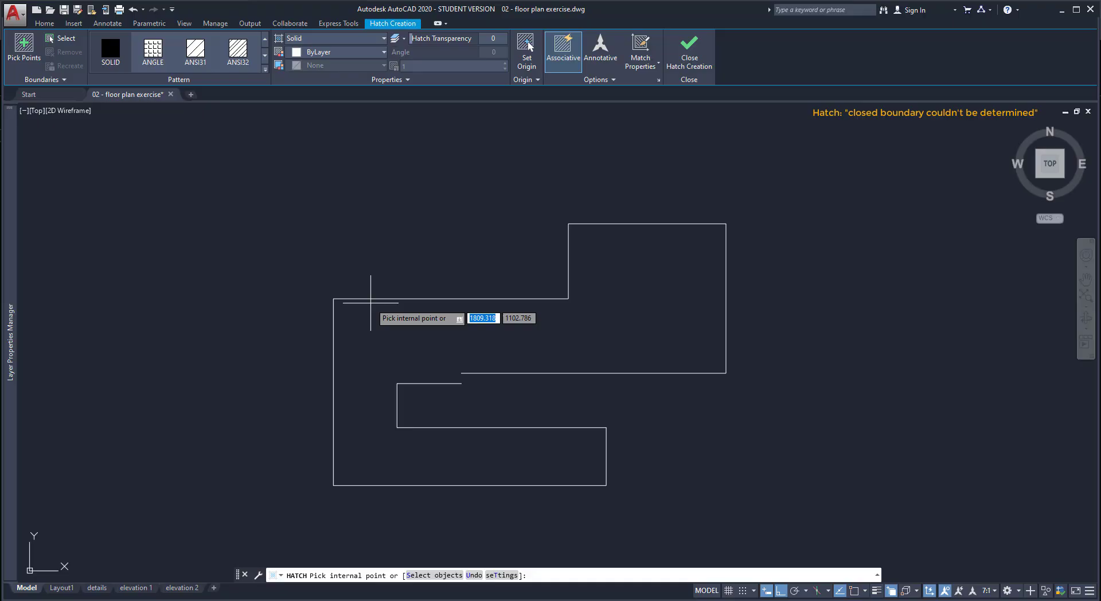
left_click(372, 319)
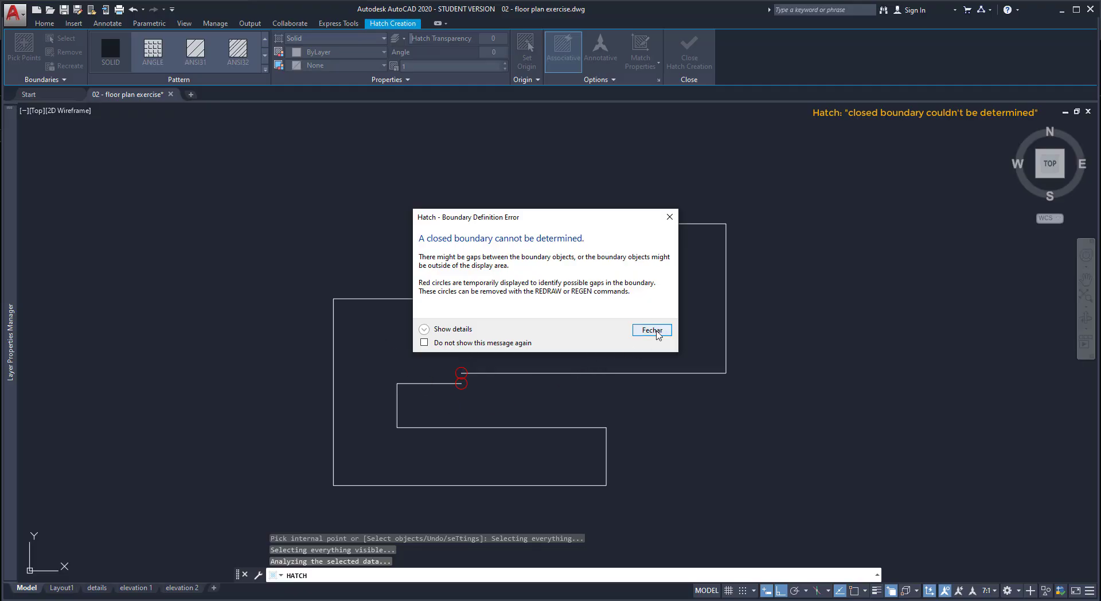
left_click(652, 331)
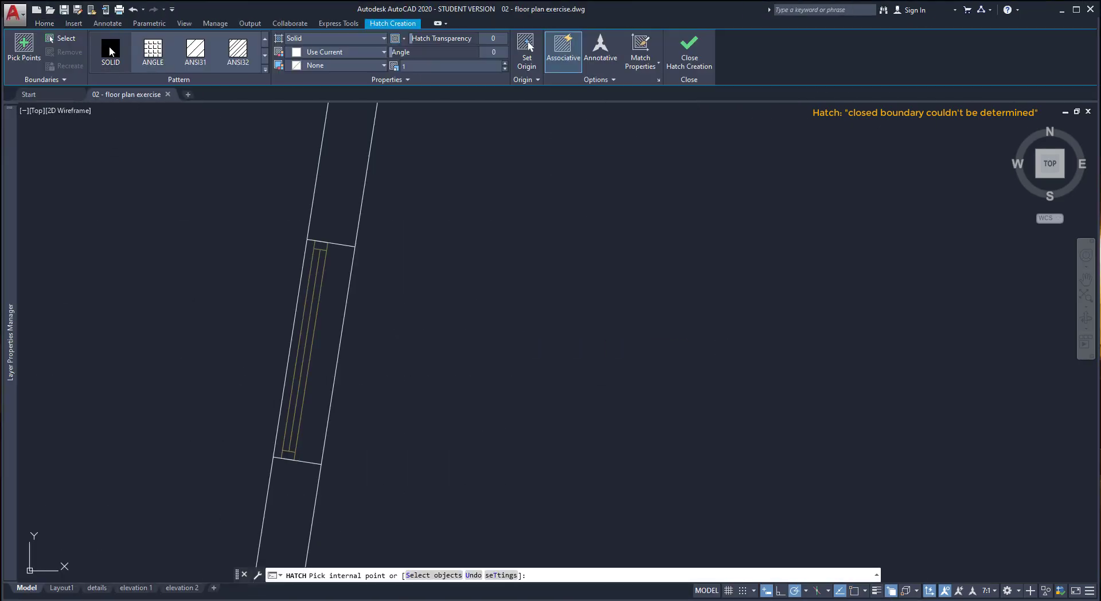
Switch the hatch to SOLID and pick the angled wall strip, dismissing the boundary error
left_click(109, 46)
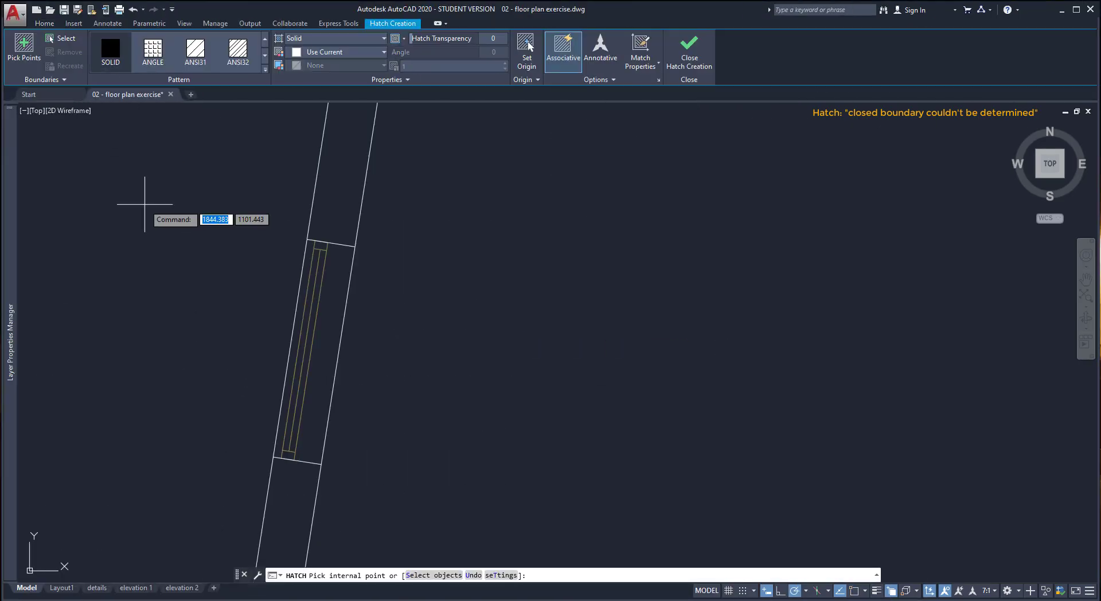
left_click(329, 189)
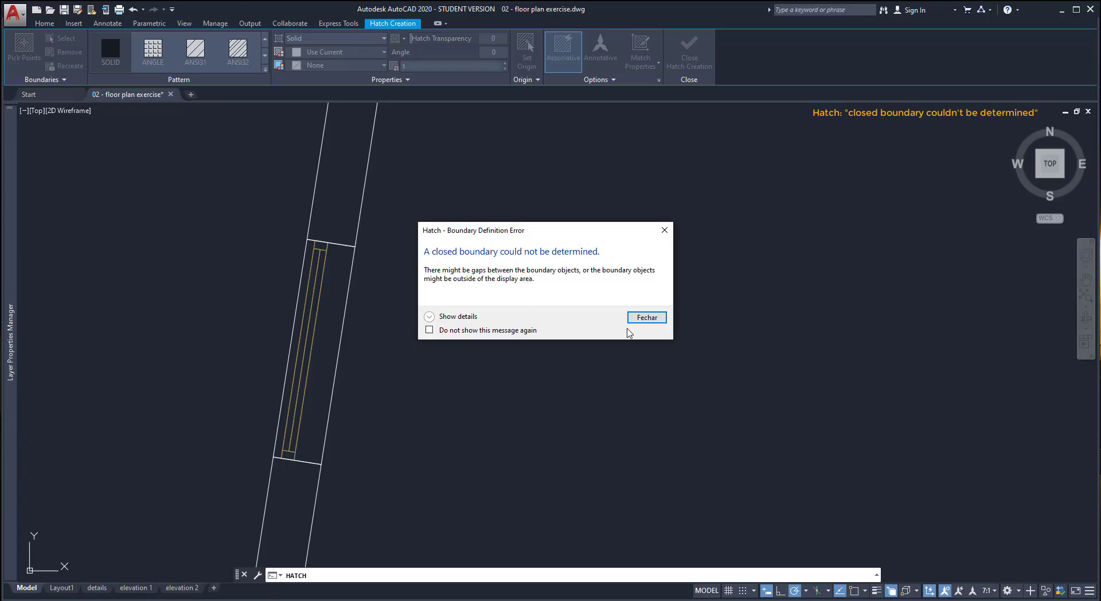
left_click(647, 318)
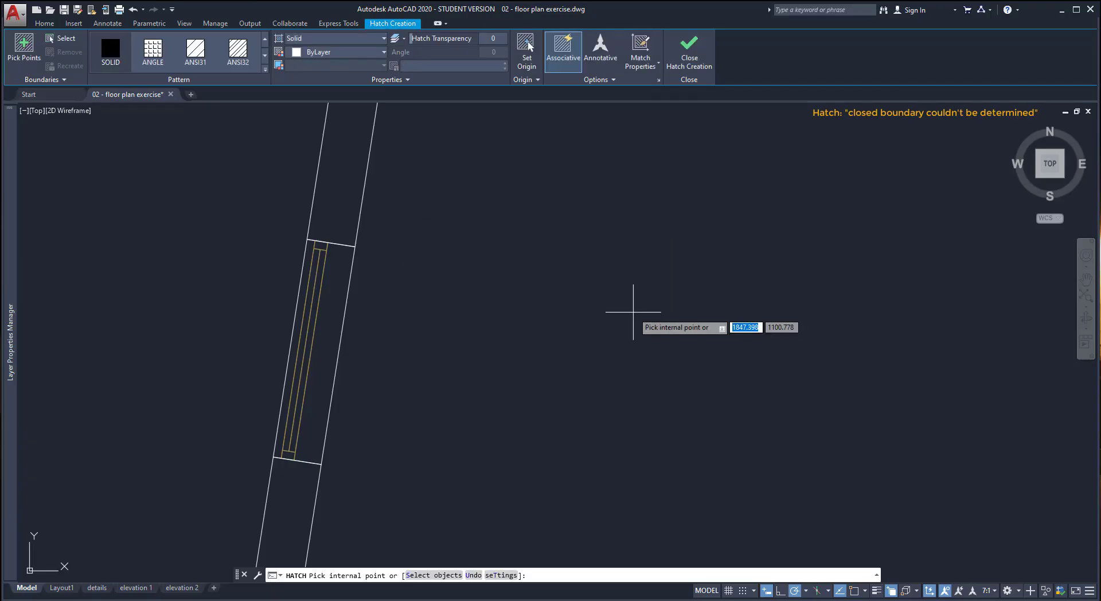
scroll(595, 309, "down", 2)
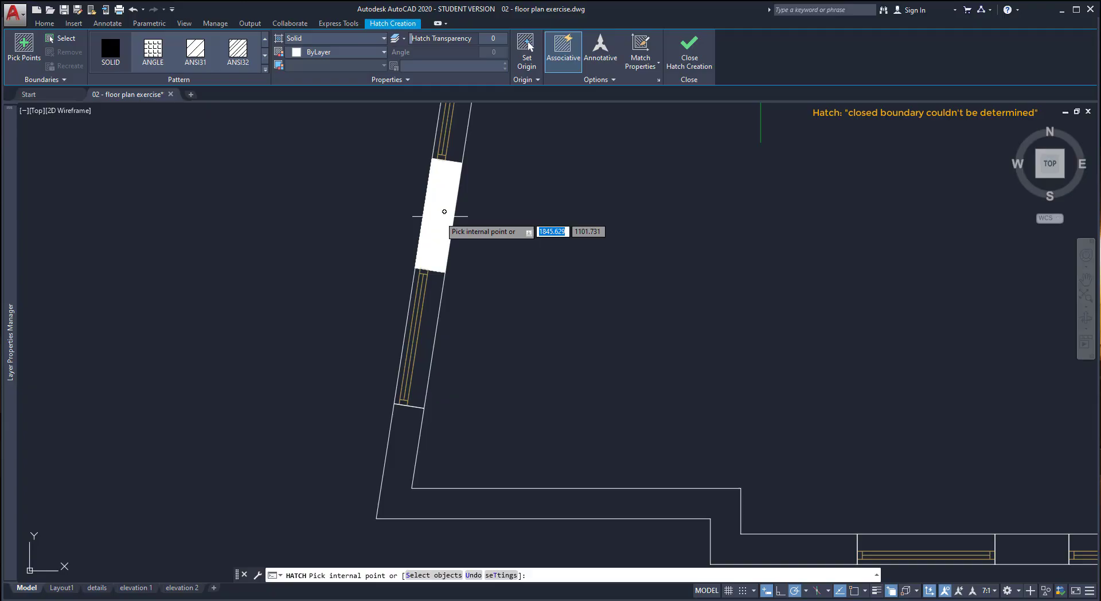
Solid-fill the wall piece between the windows and the lower outer wall
left_click(438, 215)
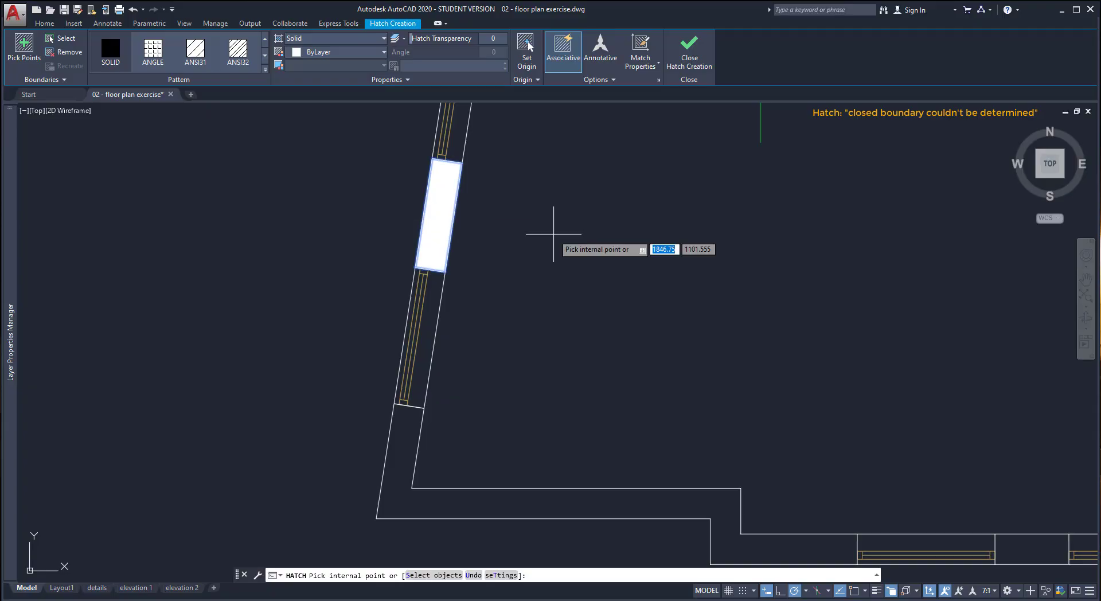
scroll(553, 233, "down", 2)
middle_click_drag(553, 234, 255, 199)
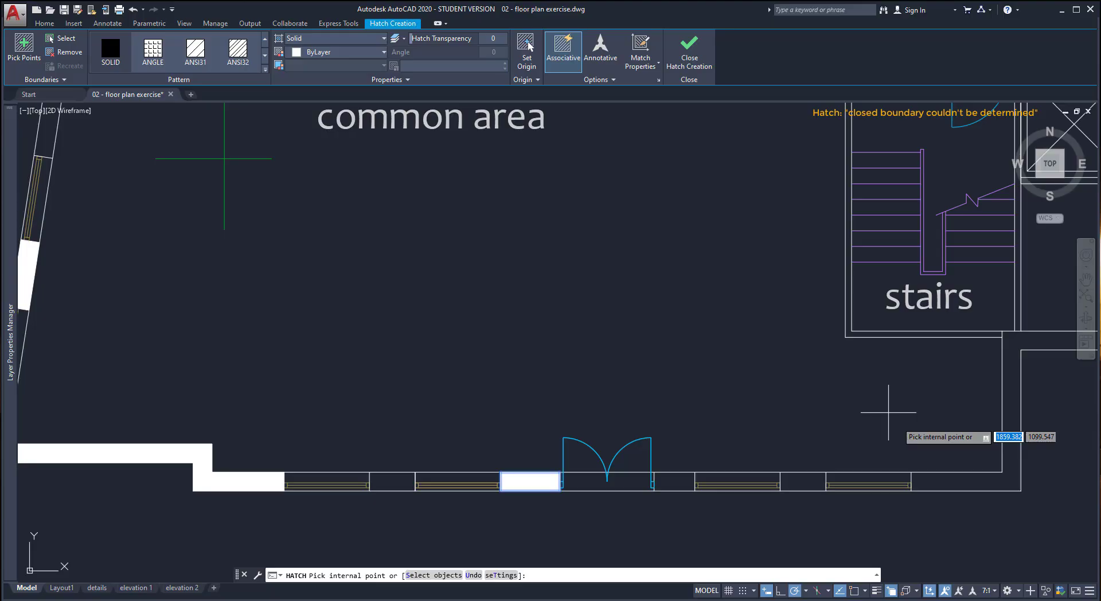
left_click(951, 485)
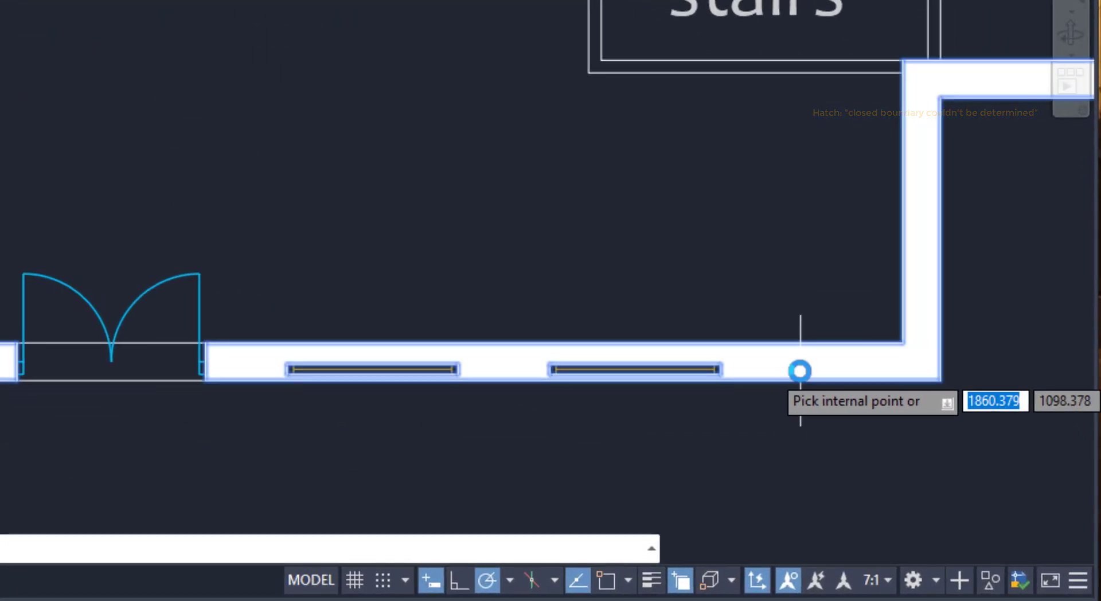
scroll(597, 258, "down", 3)
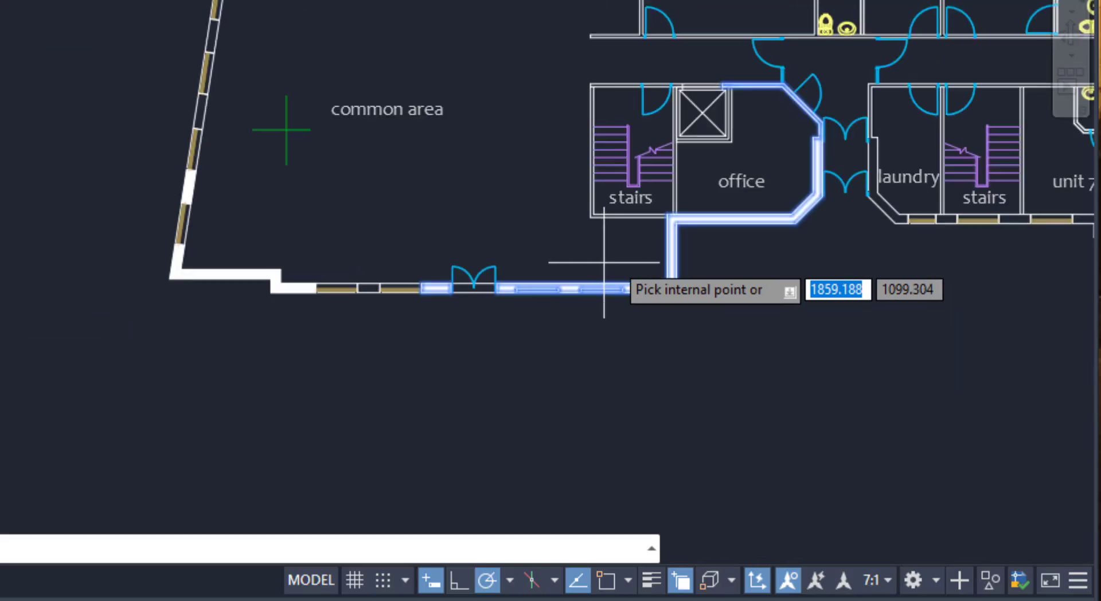
scroll(750, 241, "up", 2)
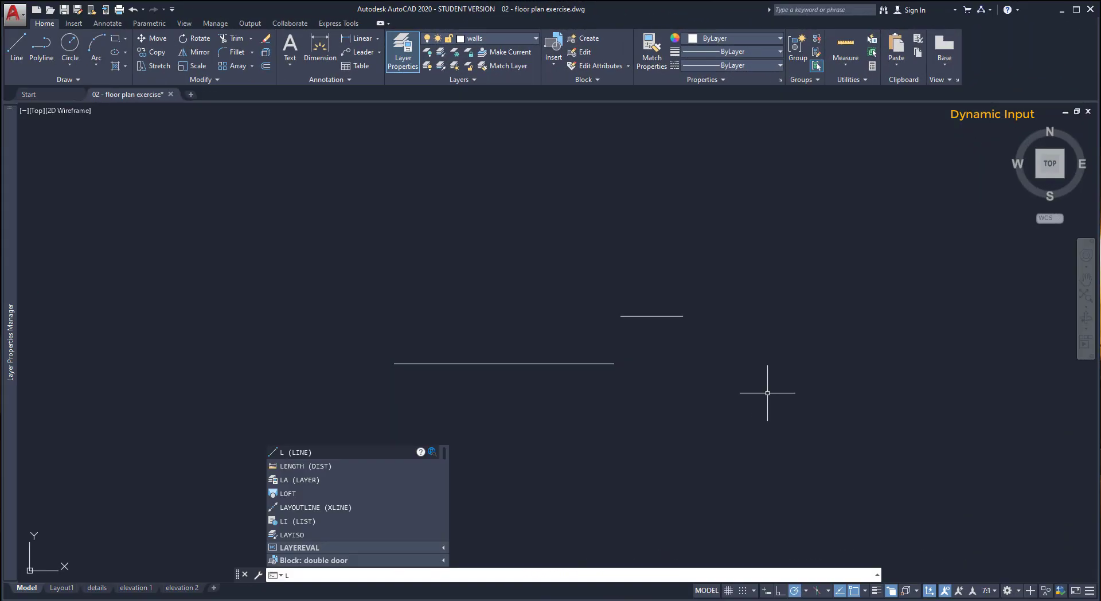
Draw a two-segment line to show that no Dynamic Input prompts appear
key("Return")
left_click(749, 395)
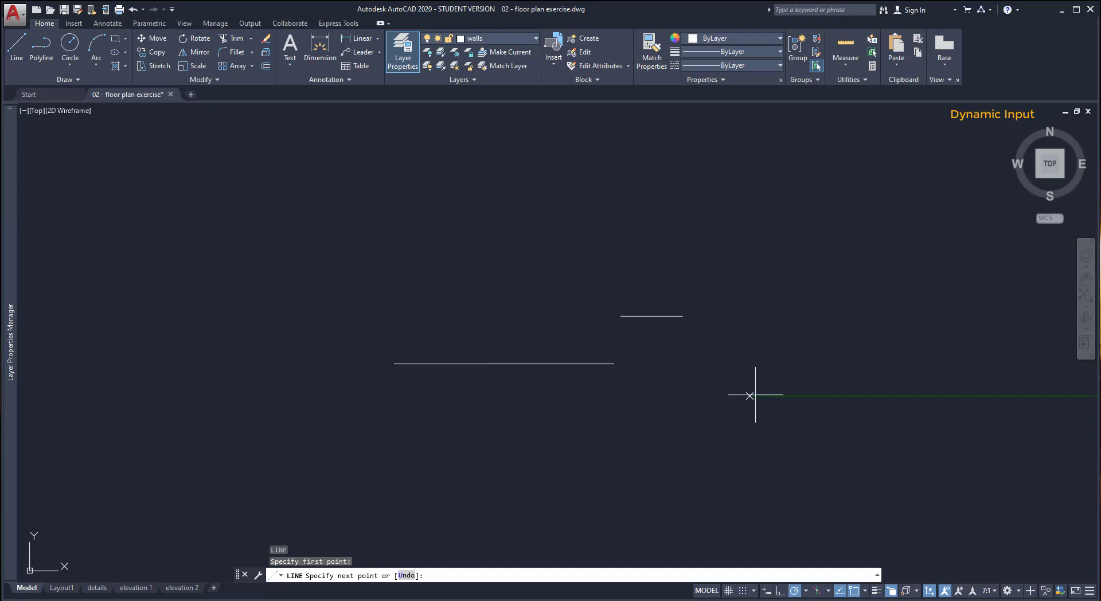
left_click(843, 396)
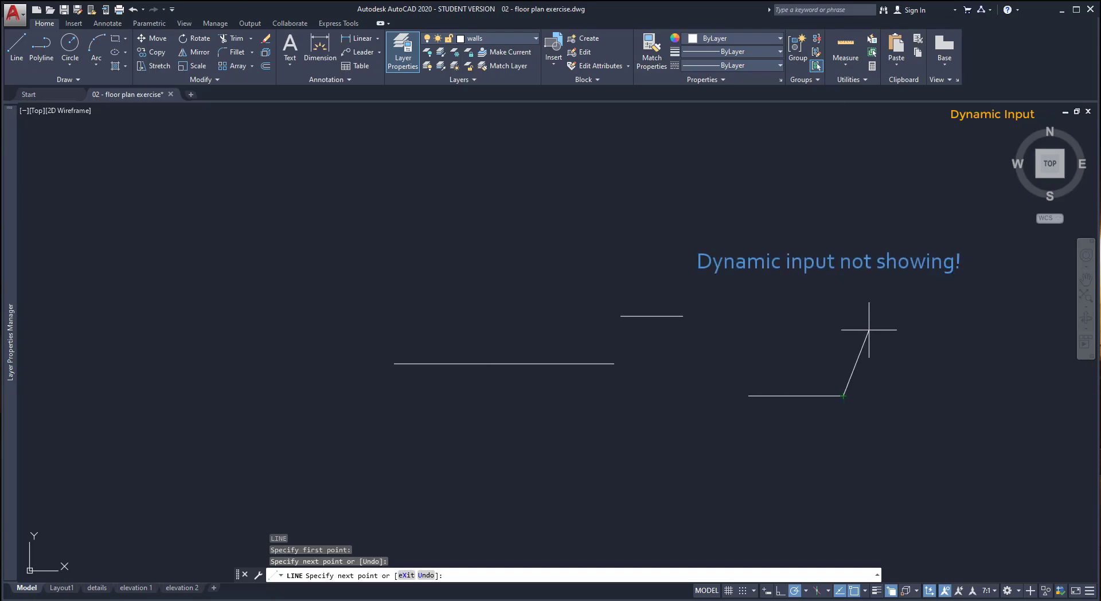
left_click(942, 264)
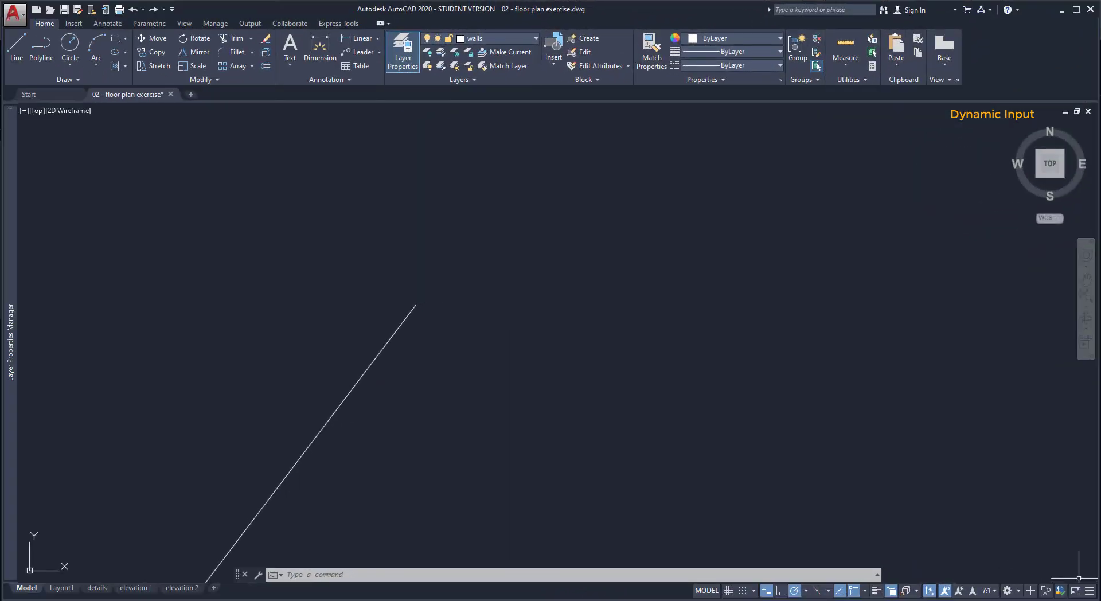
Add Dynamic Input to the status bar through Customization and switch it on
left_click(1090, 593)
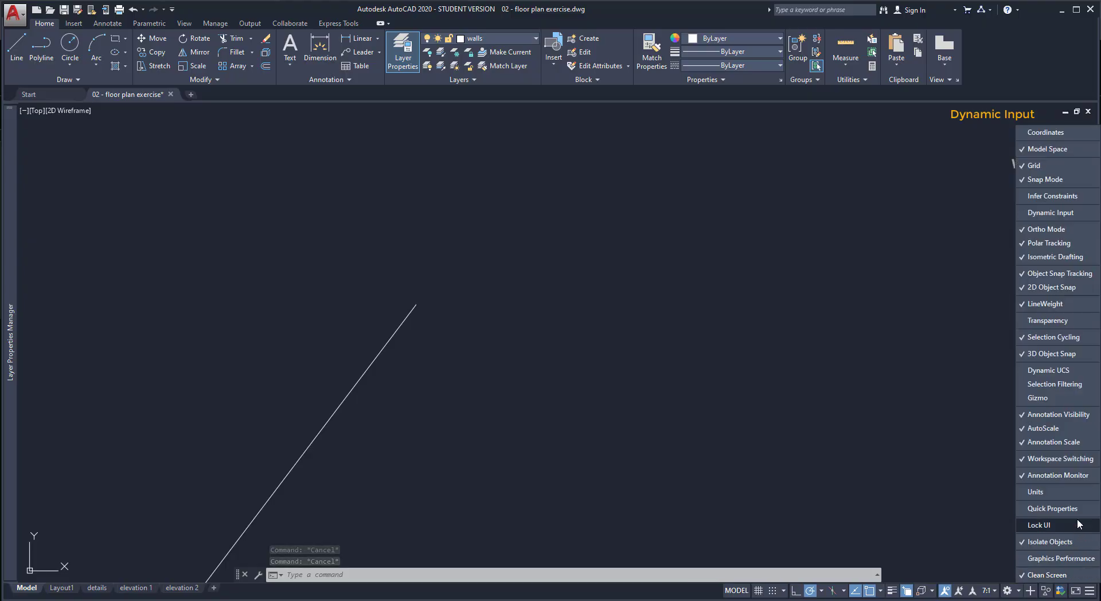
left_click(1075, 211)
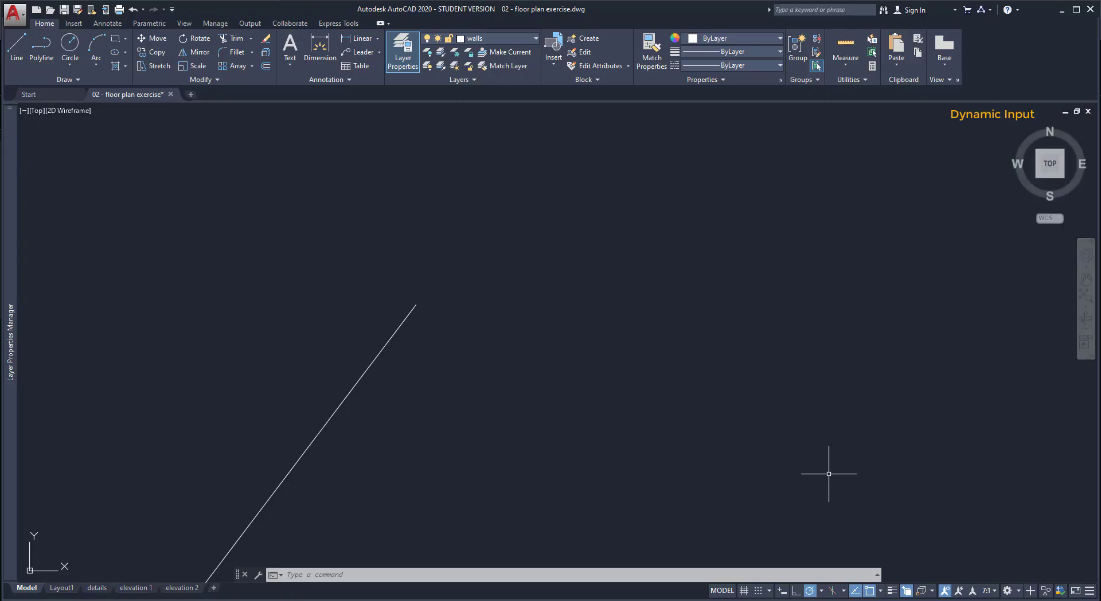
left_click(781, 591)
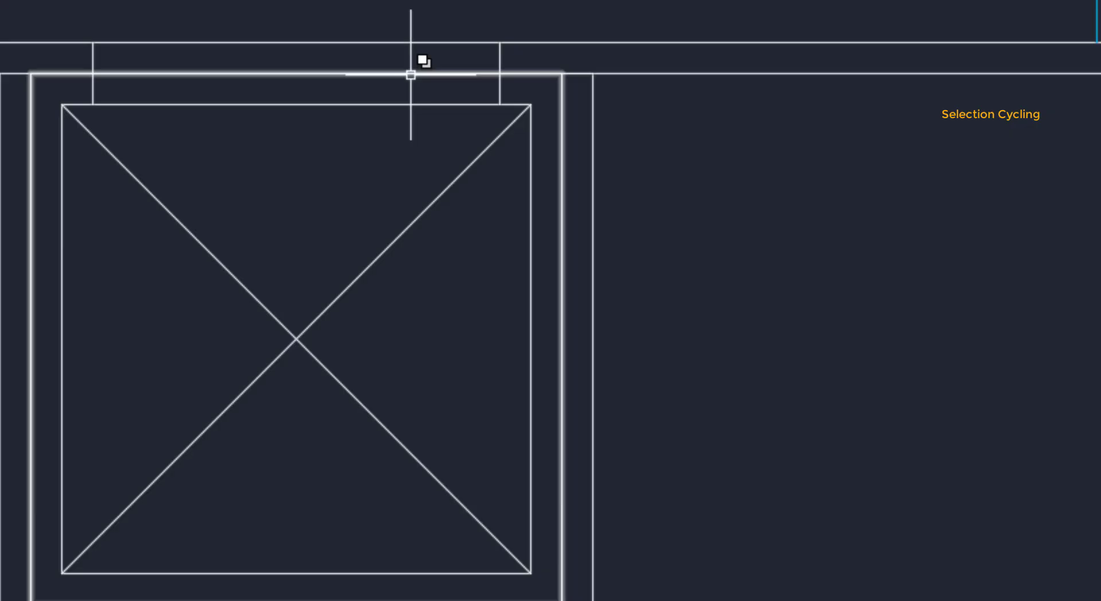
Test-stretch the rectangle's left edge rightward, undo it, and clear the selection
mouse_move(411, 75)
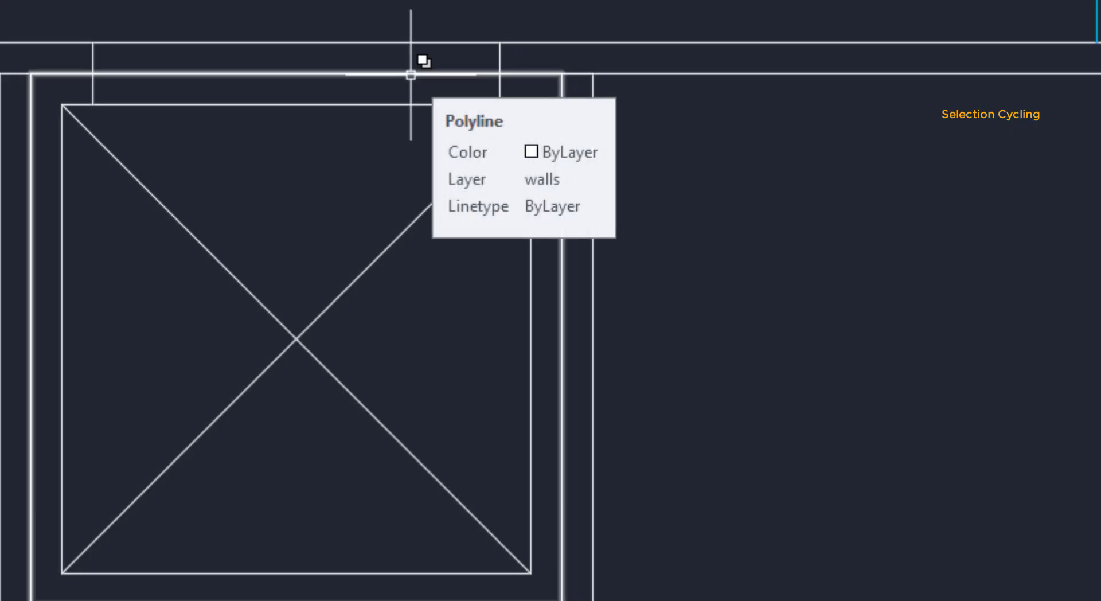
left_click(410, 74)
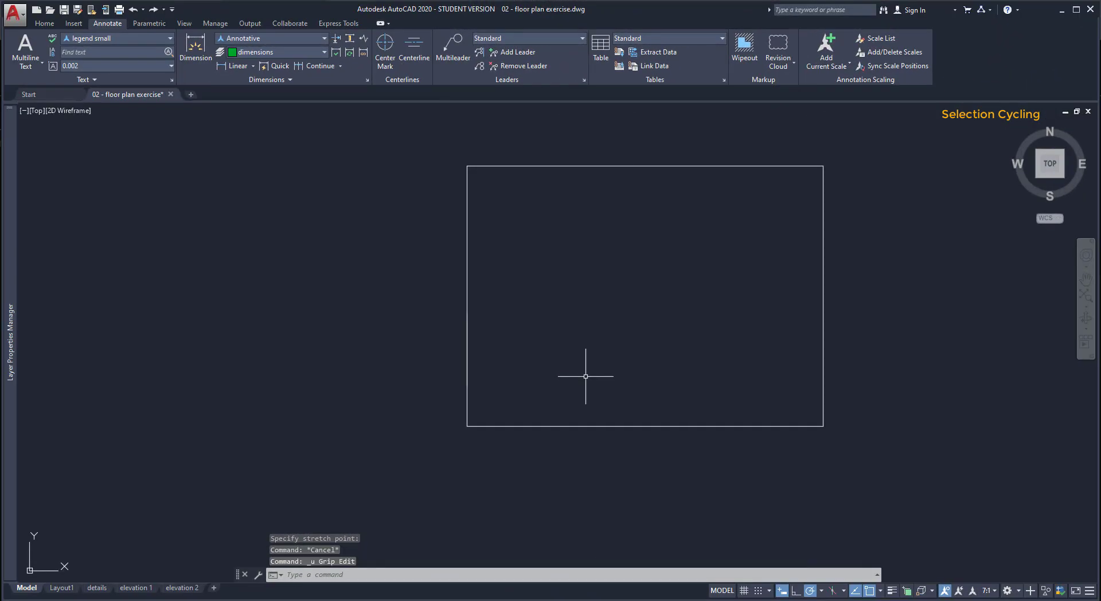
left_click(467, 413)
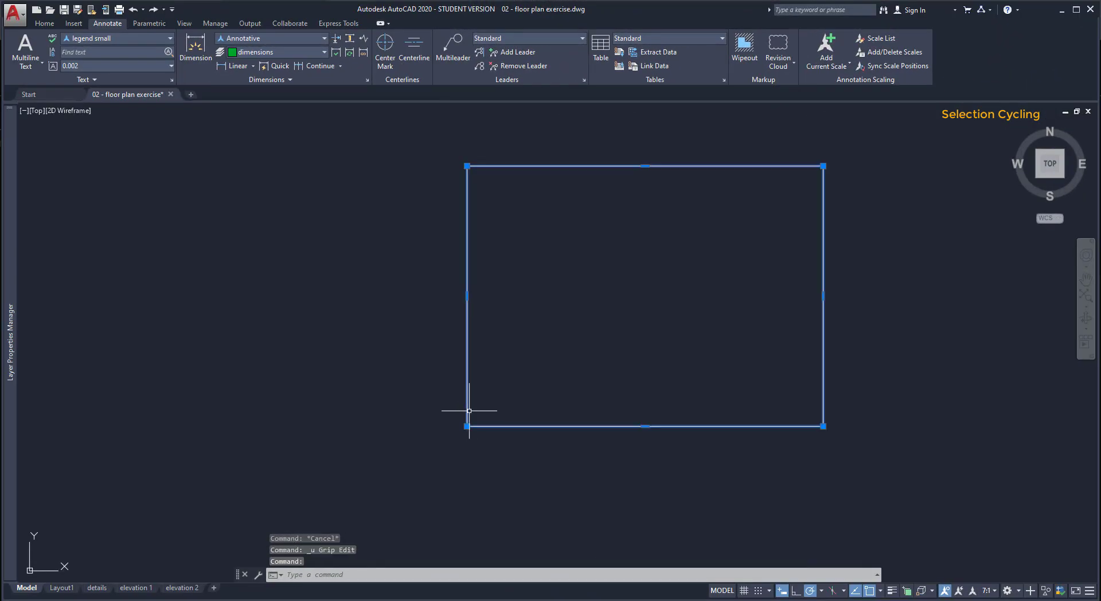
left_click(467, 296)
left_click(498, 296)
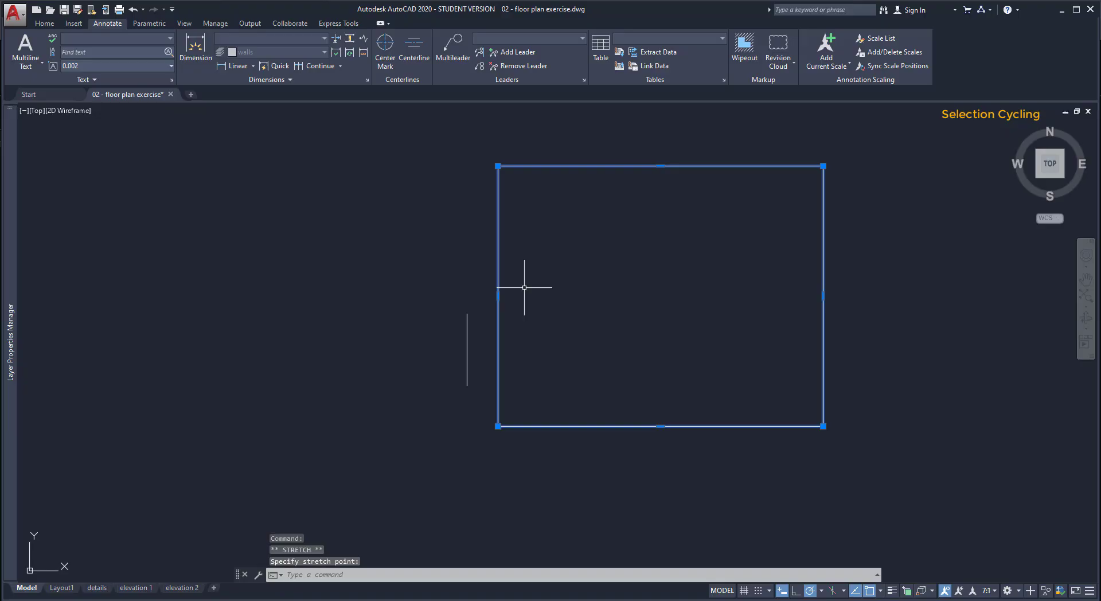
key("ctrl+z")
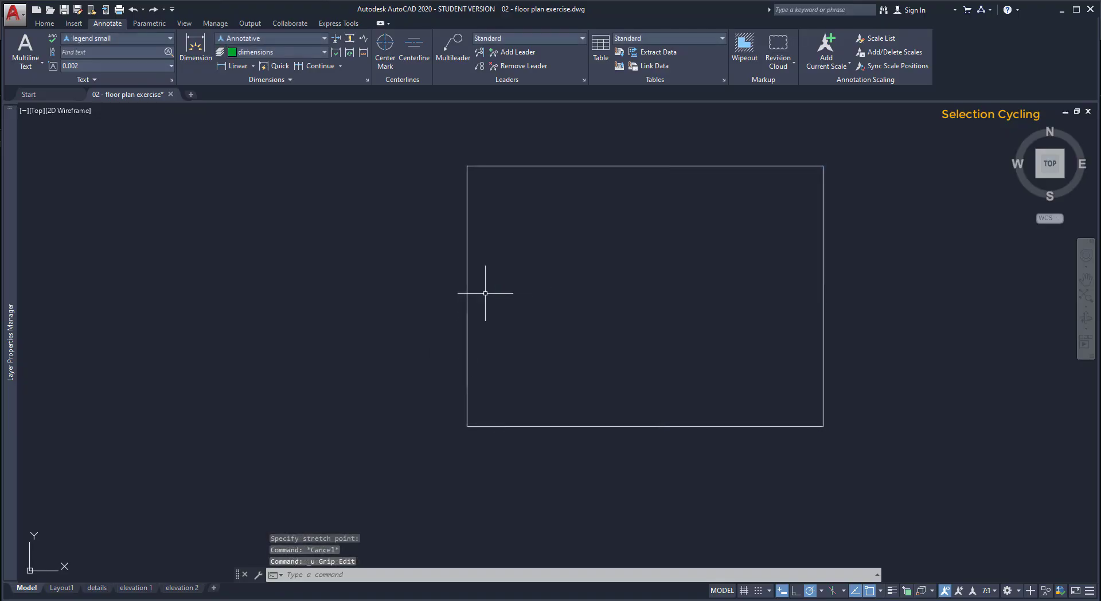
left_click(467, 337)
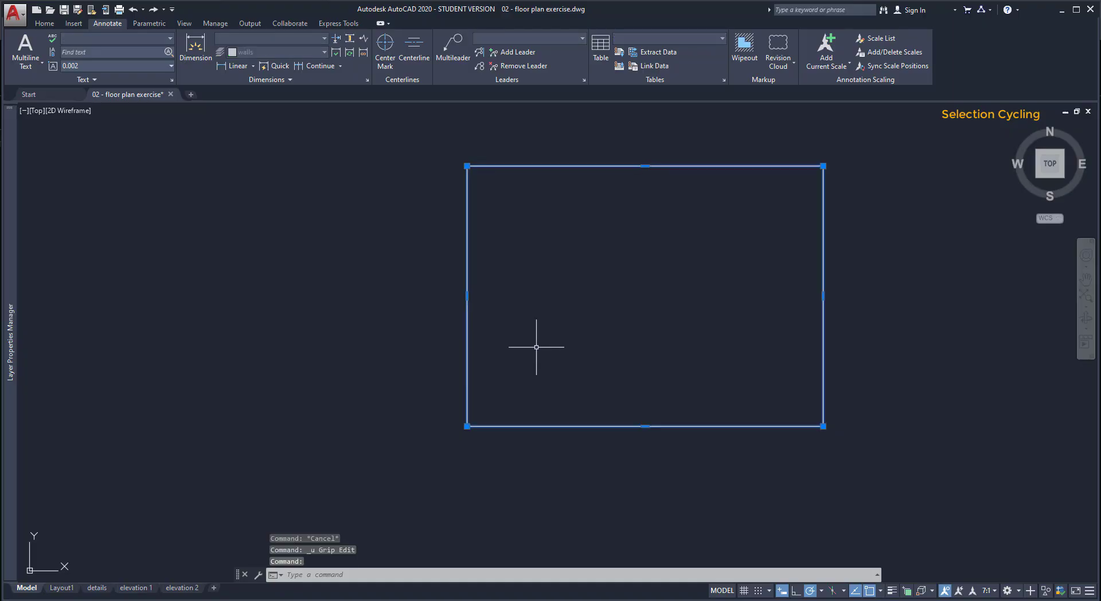
key("Escape")
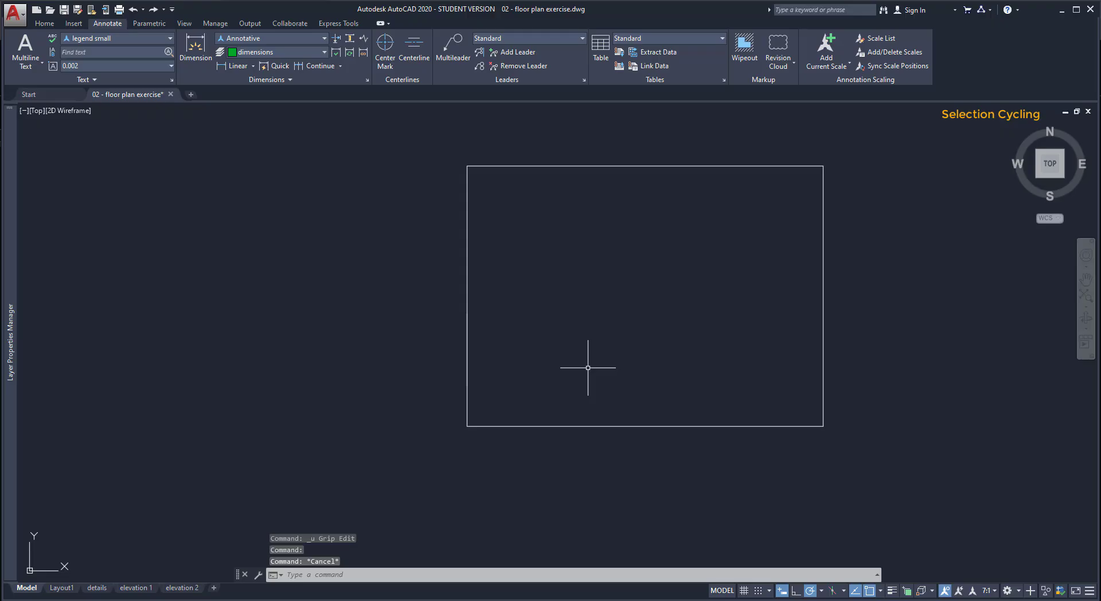
Turn on Selection Cycling to list the two Polylines and Line overlapping the wall edge
left_click(907, 593)
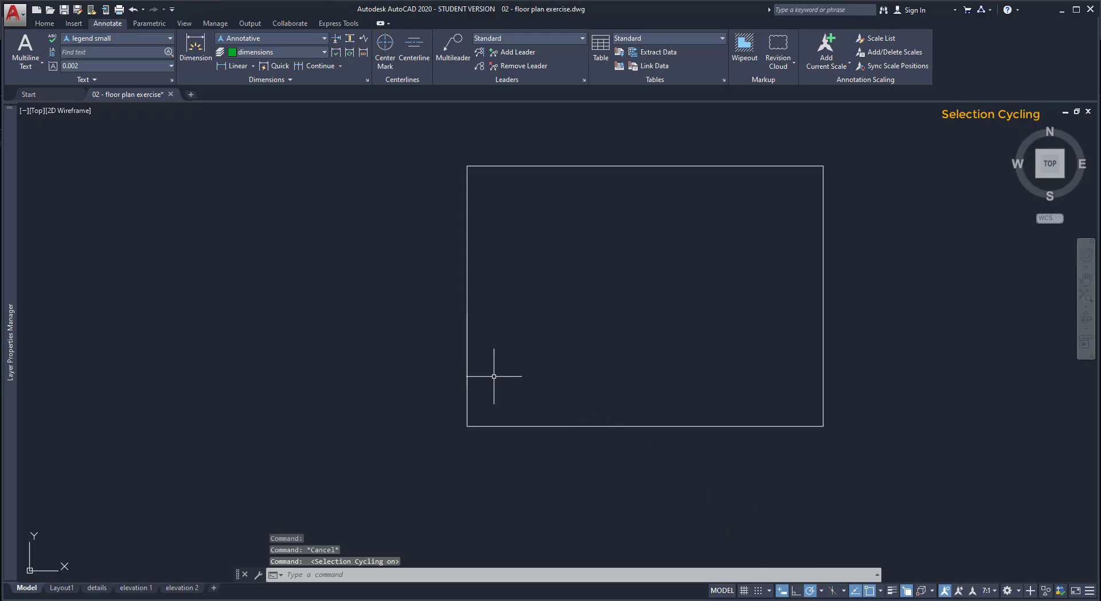
mouse_move(468, 361)
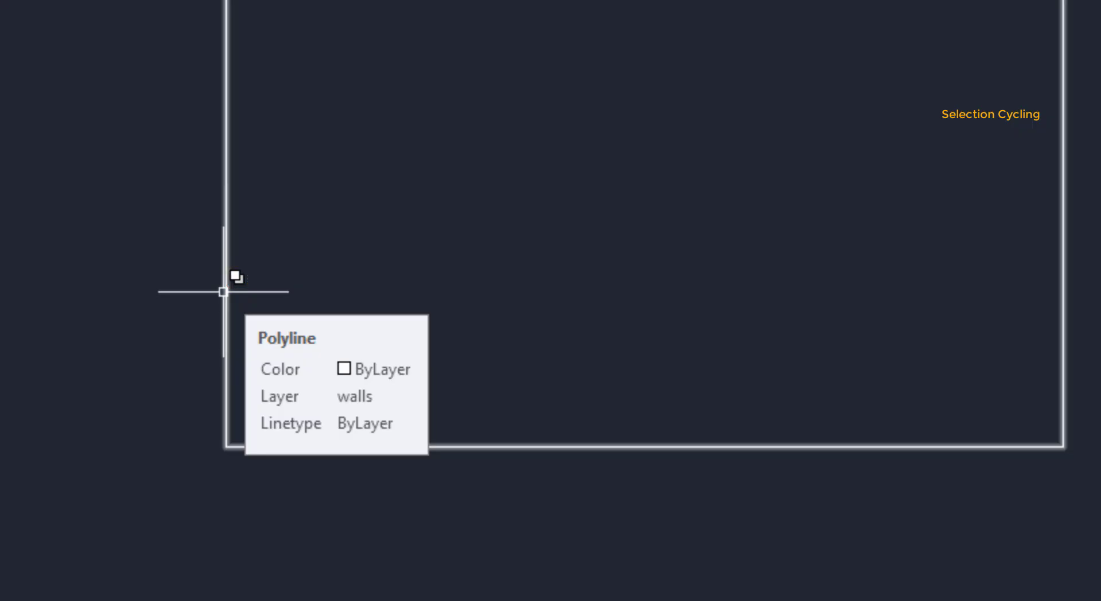
left_click(223, 291)
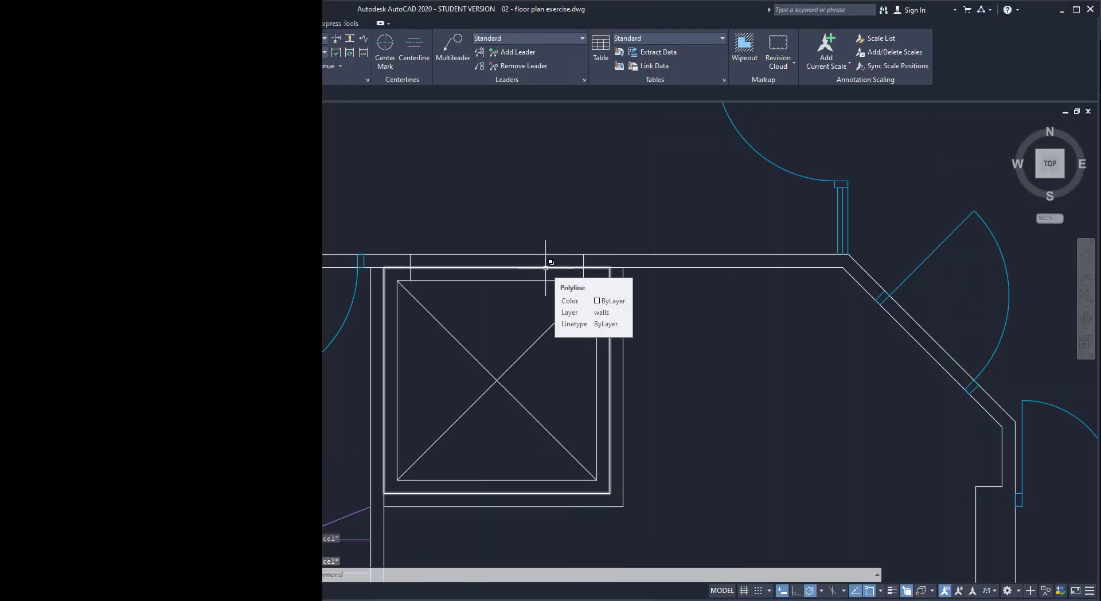
left_click(546, 267)
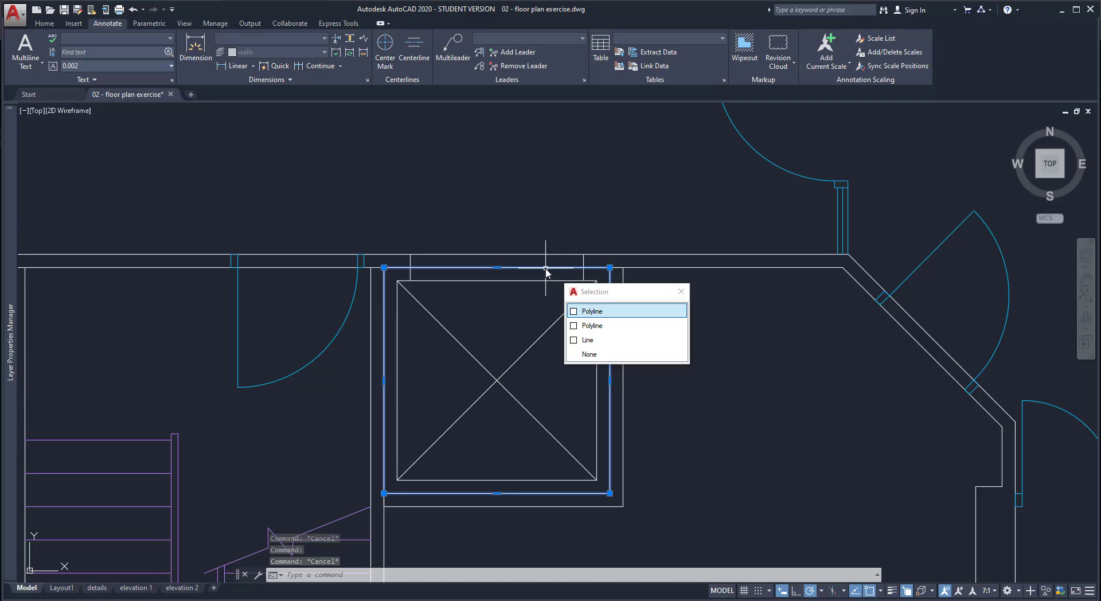